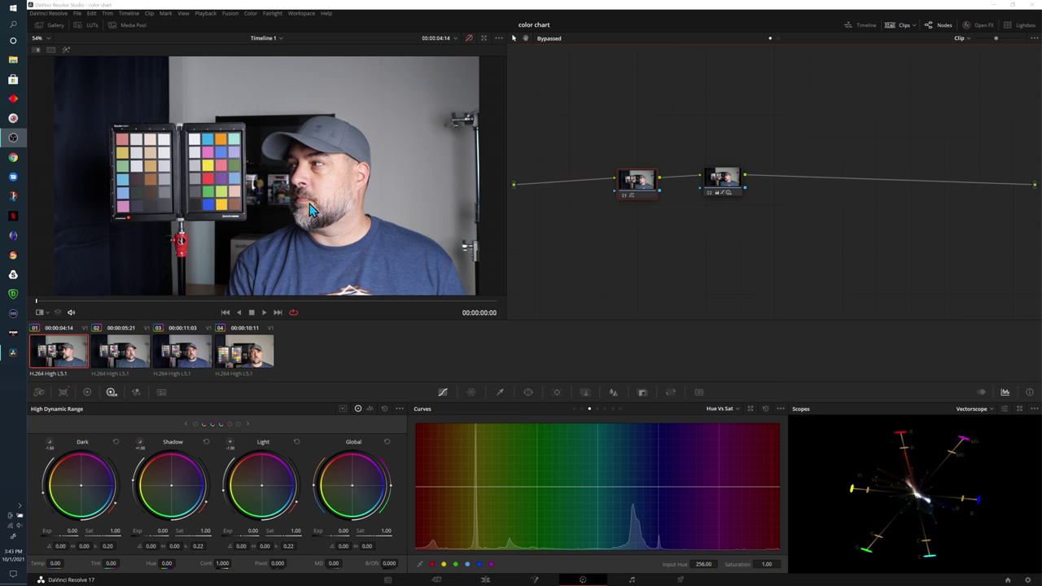
# Step: Look through the grades on clips 02, 03 and 04, then return to clip 01
pyautogui.click(131, 351)
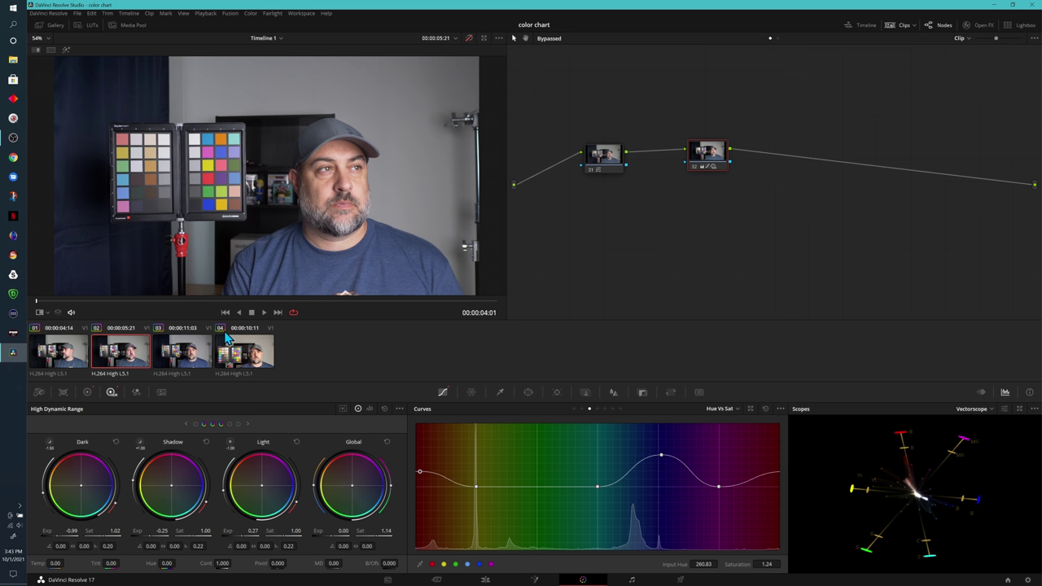
pyautogui.click(198, 365)
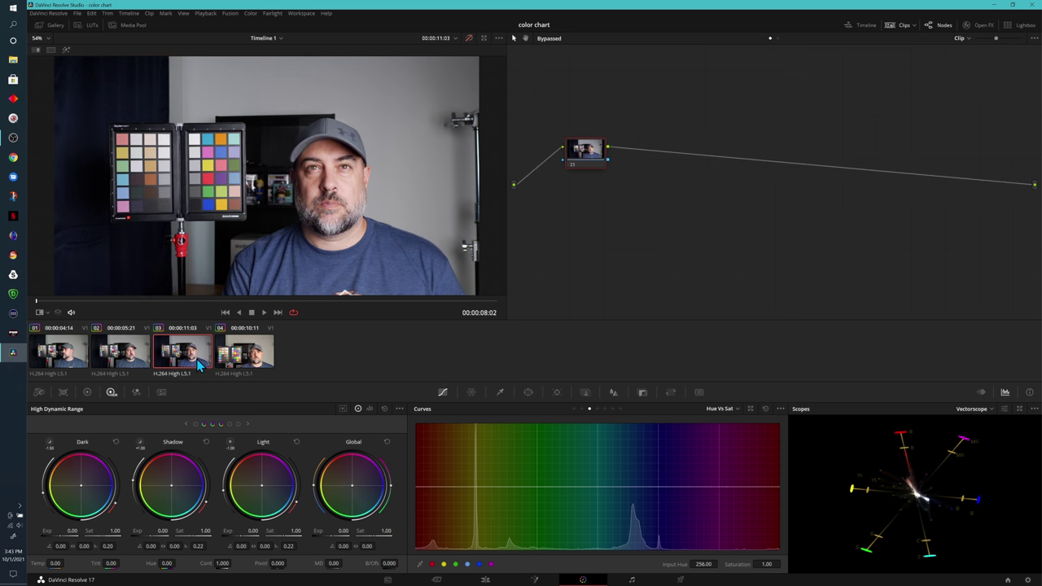
pyautogui.click(239, 358)
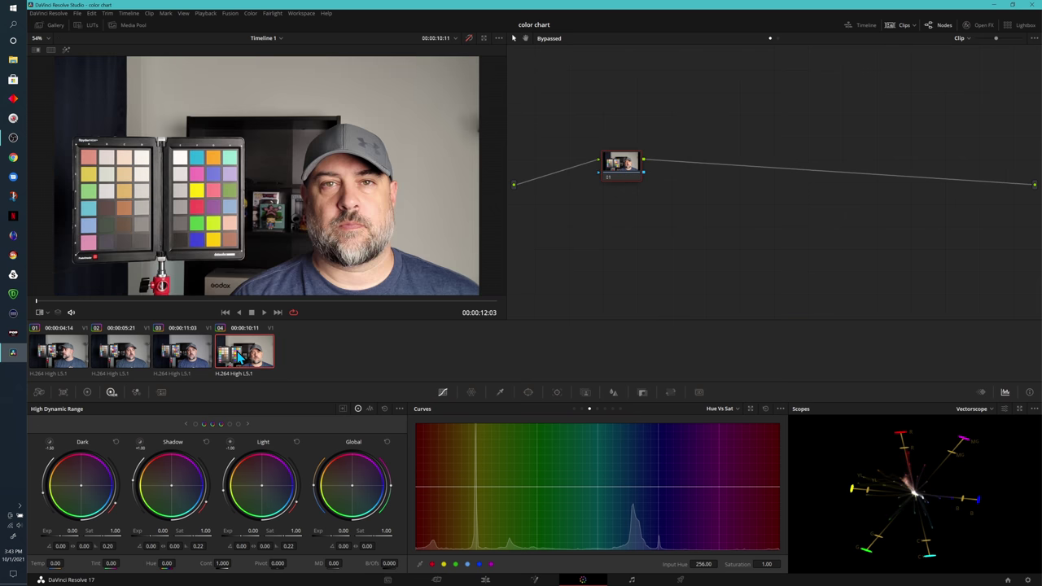
pyautogui.press('Home')
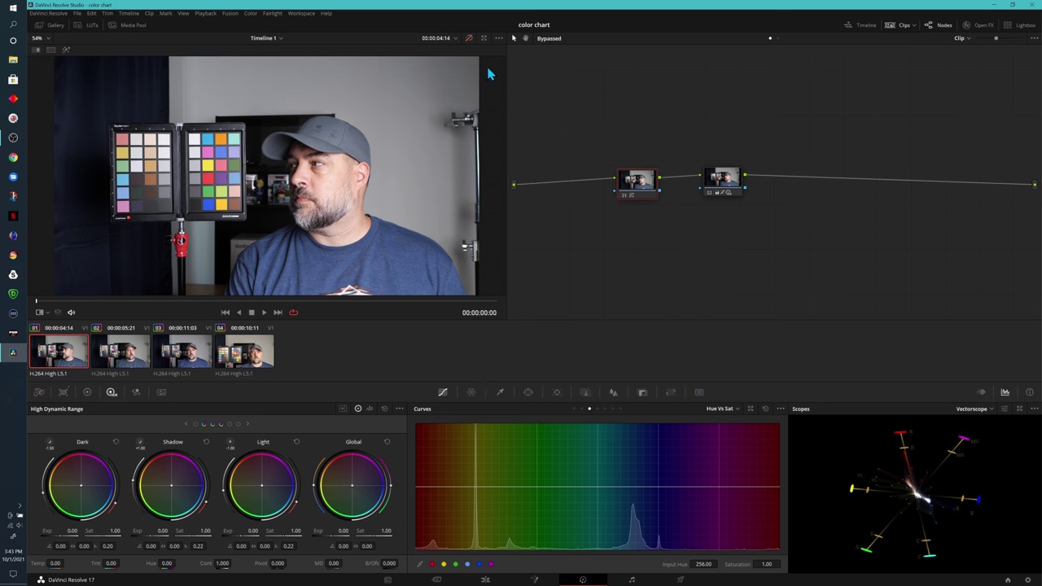
# Step: Turn grading back on, step to clip 02 and split the view against the original
pyautogui.click(469, 40)
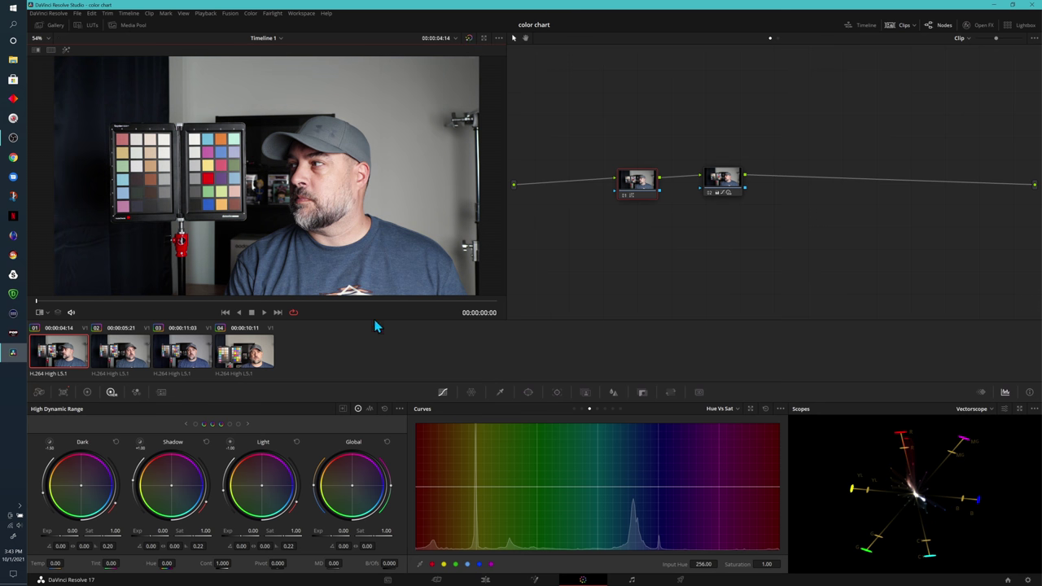
pyautogui.press('Down')
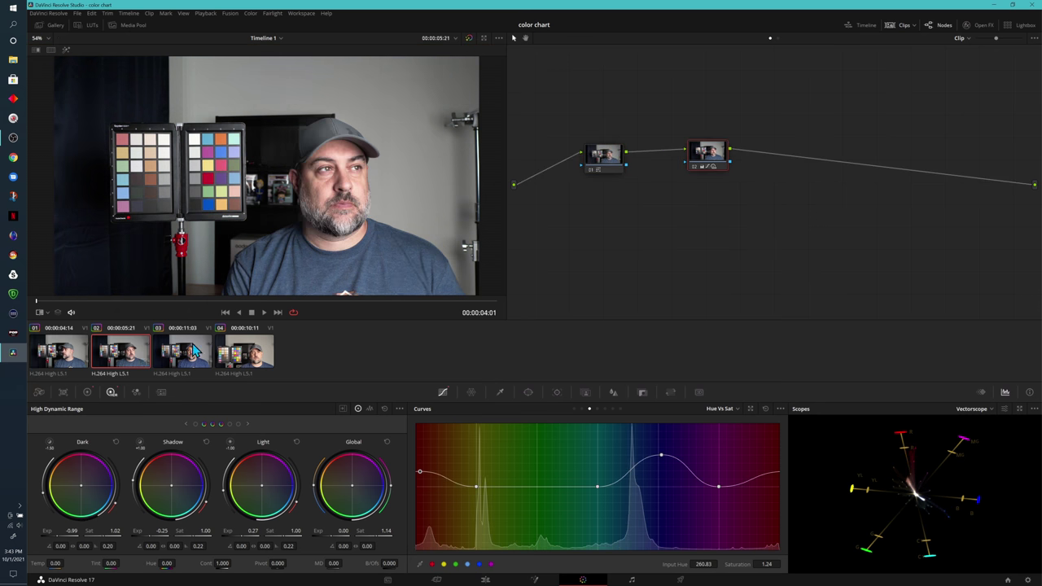
pyautogui.click(36, 49)
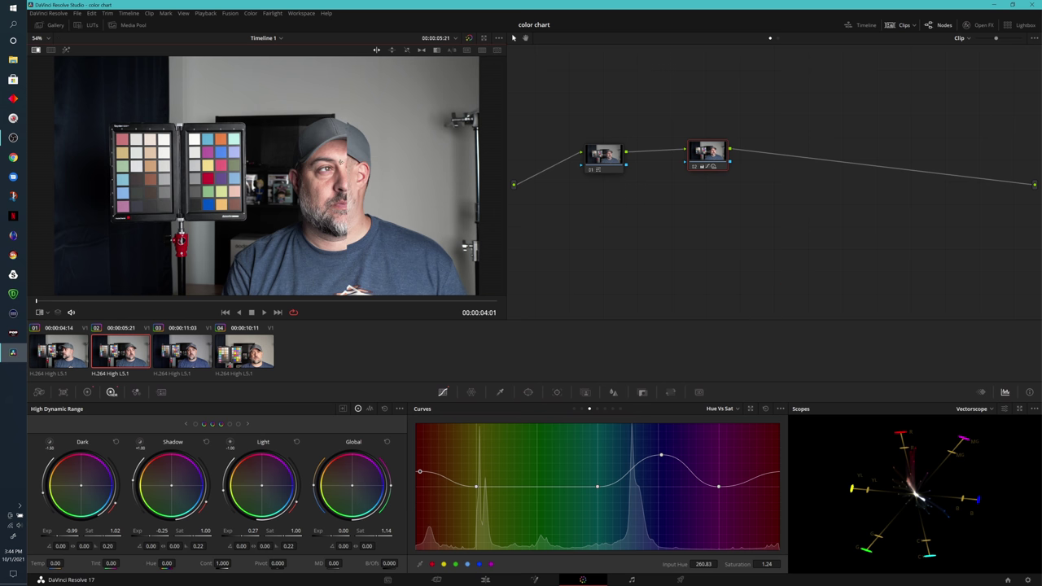
# Step: Slide the split-screen wipe line back and forth across the face to compare clip 02
pyautogui.moveTo(349, 173)
pyautogui.mouseDown()
pyautogui.moveTo(259, 174)
pyautogui.moveTo(368, 173)
pyautogui.mouseUp()
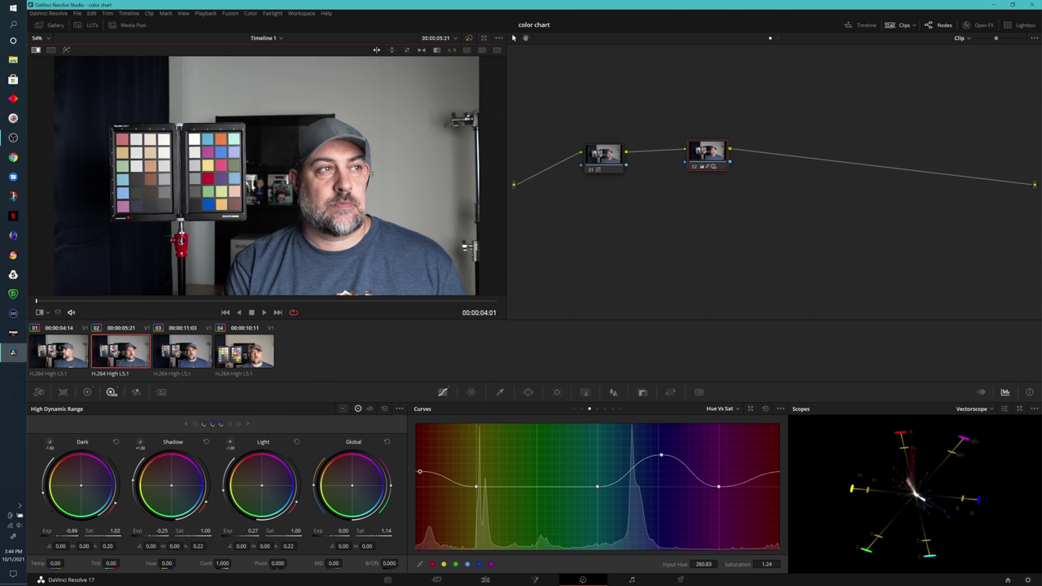
pyautogui.moveTo(374, 220); pyautogui.dragTo(236, 219)
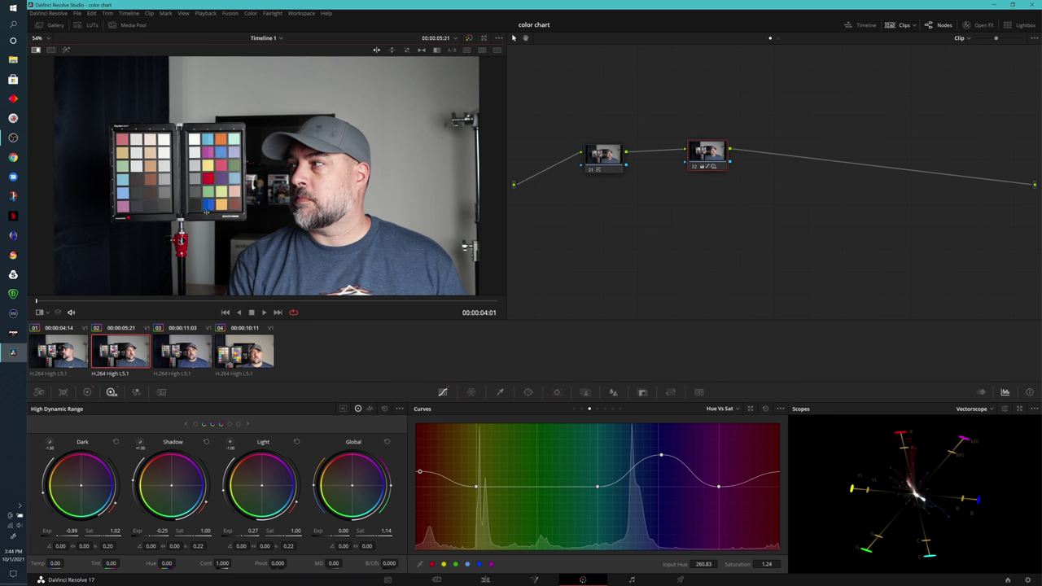
pyautogui.moveTo(206, 213); pyautogui.dragTo(318, 208)
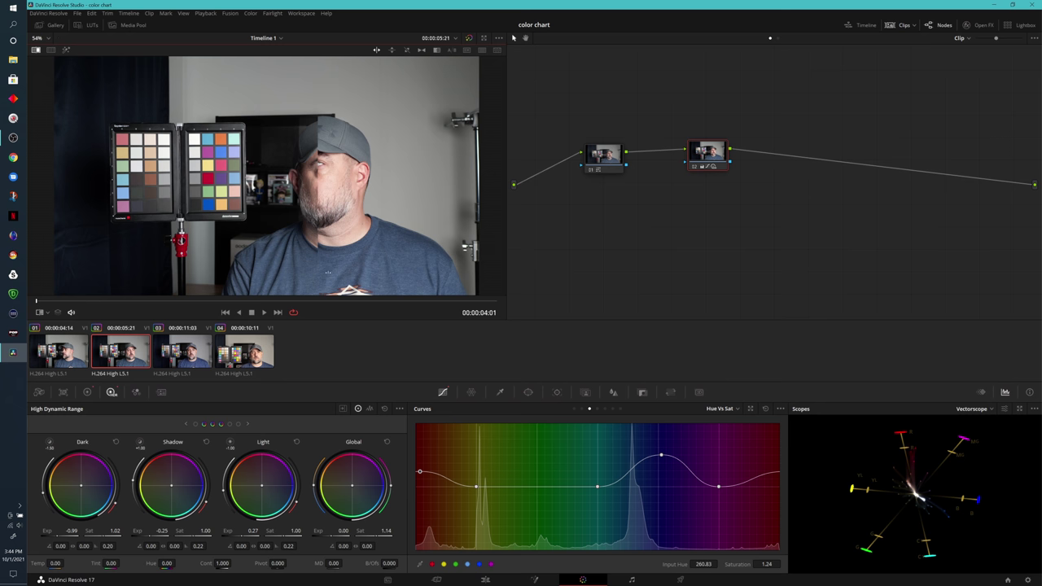
pyautogui.hotkey('ctrl', 'w')
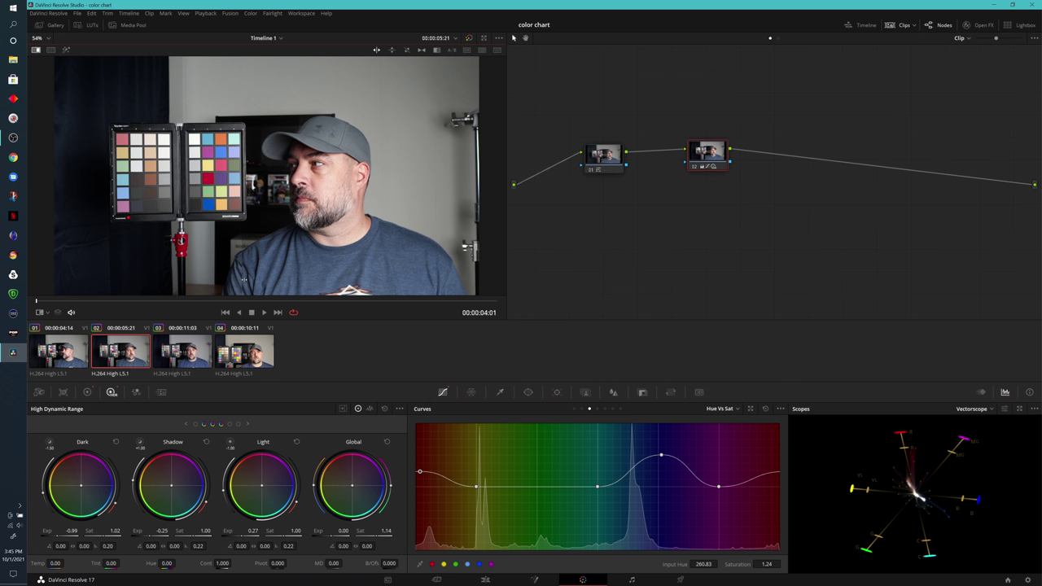
pyautogui.moveTo(244, 280); pyautogui.dragTo(348, 282)
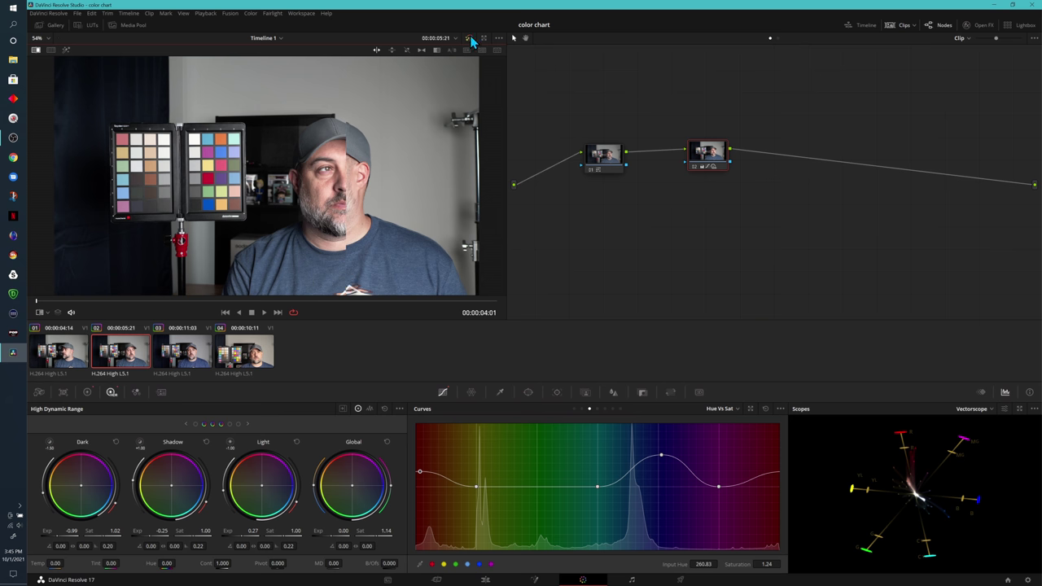
# Step: Check the ungraded image, select clip 01 with its grade on, then move to clip 03
pyautogui.click(469, 38)
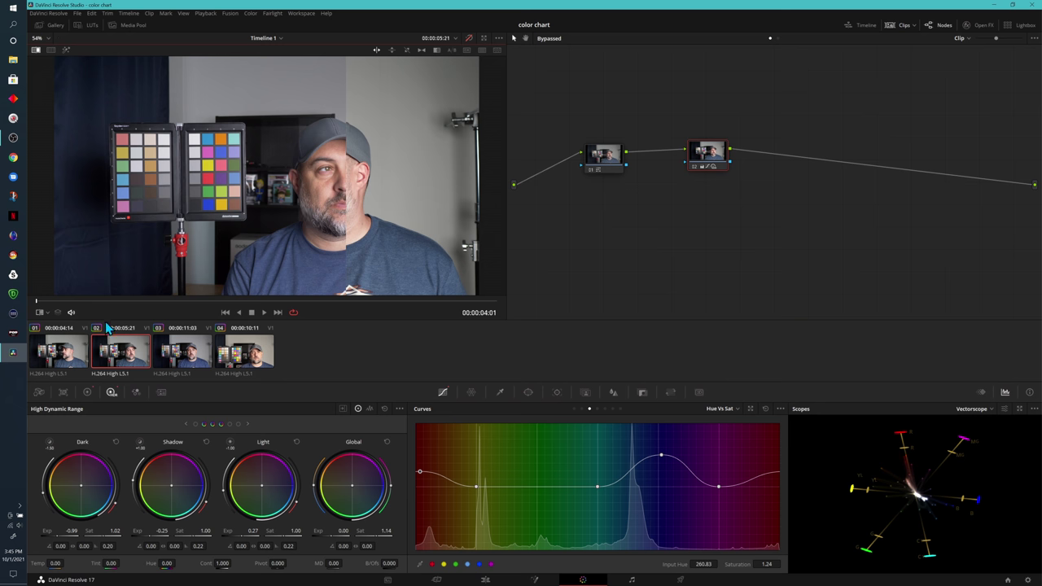
pyautogui.click(73, 361)
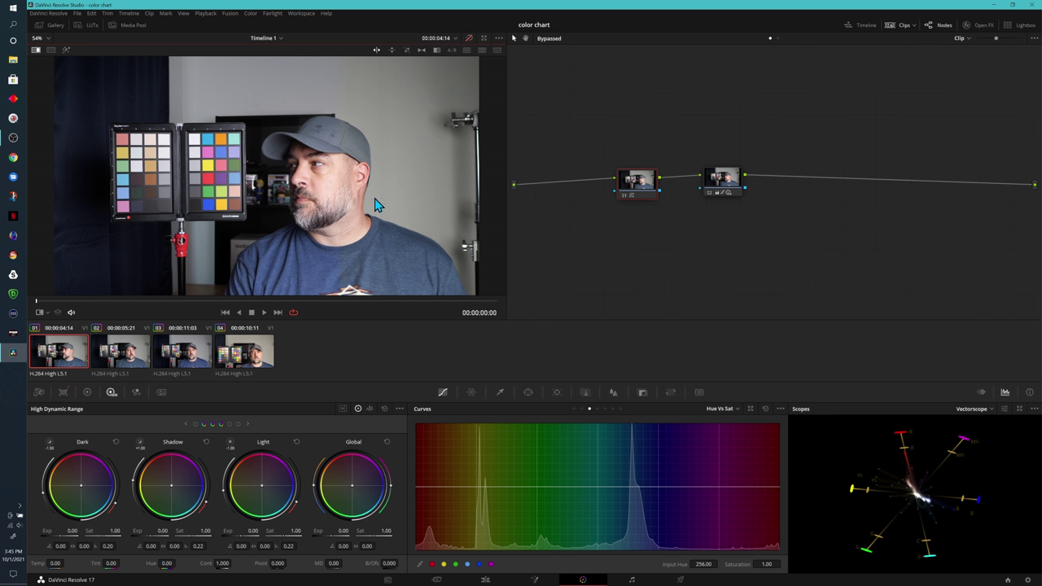
pyautogui.click(469, 37)
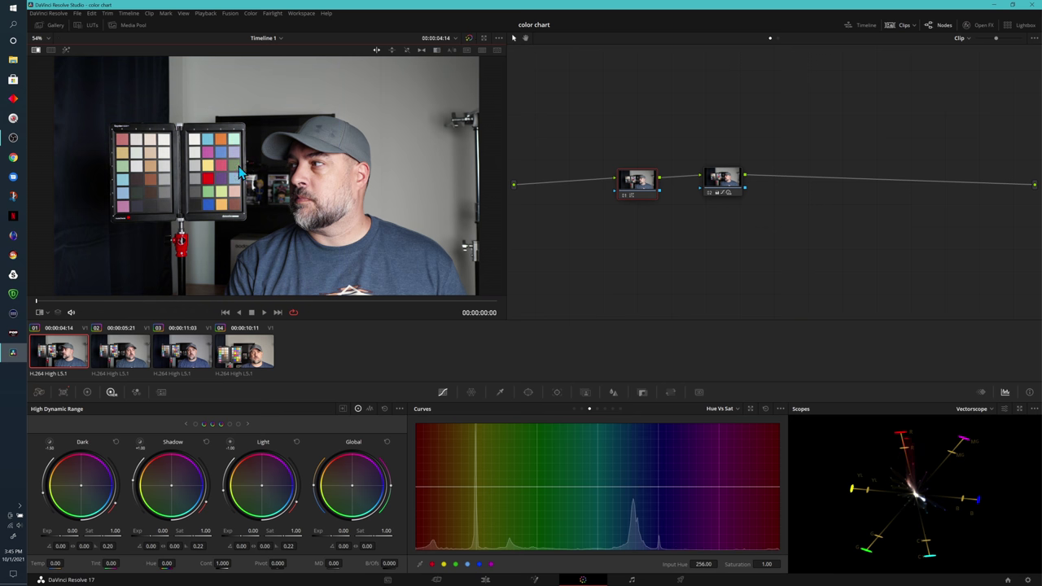
pyautogui.press('Down')
pyautogui.press('Down')
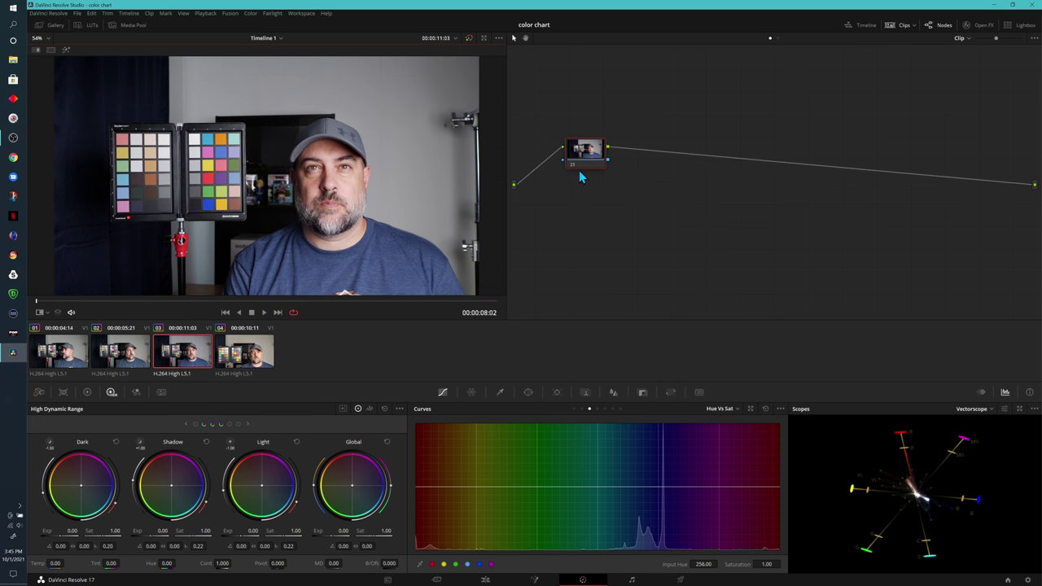
# Step: Select clip 03's single node and set the Color Match chart to Datacolor SpyderCheckr 24
pyautogui.moveTo(587, 158); pyautogui.dragTo(592, 163)
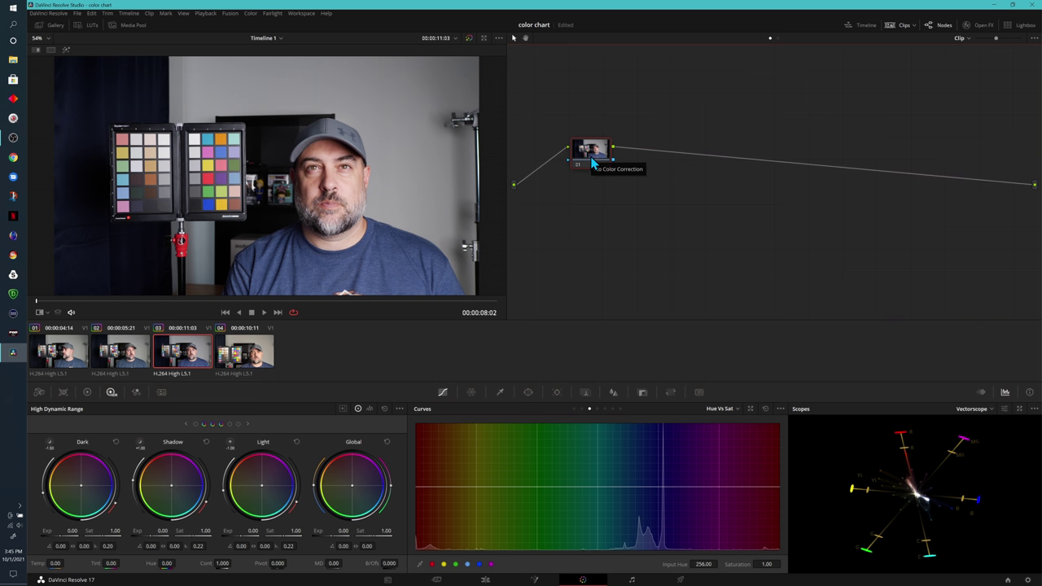
pyautogui.moveTo(595, 162); pyautogui.dragTo(602, 163)
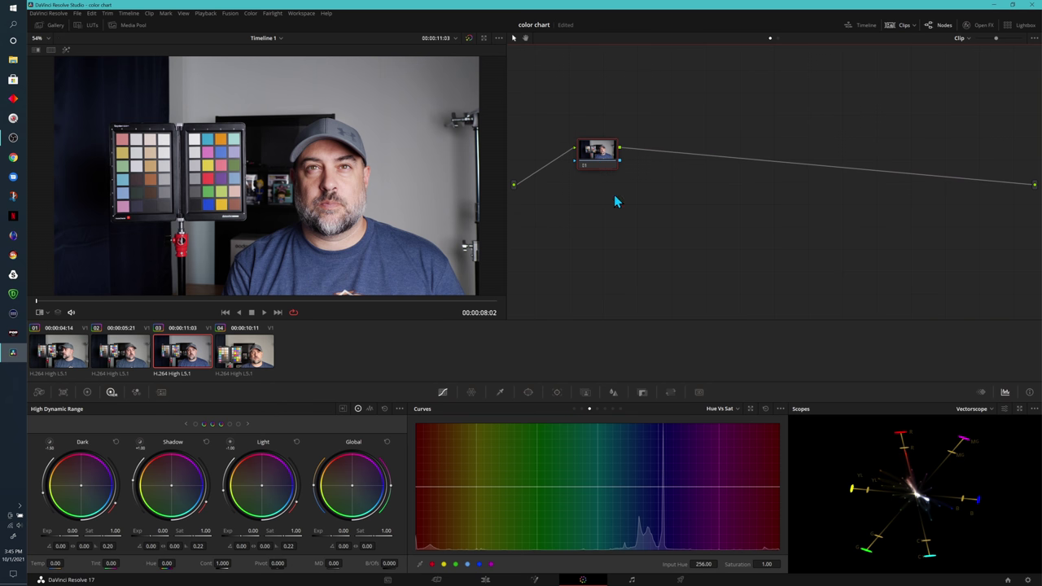
pyautogui.click(63, 391)
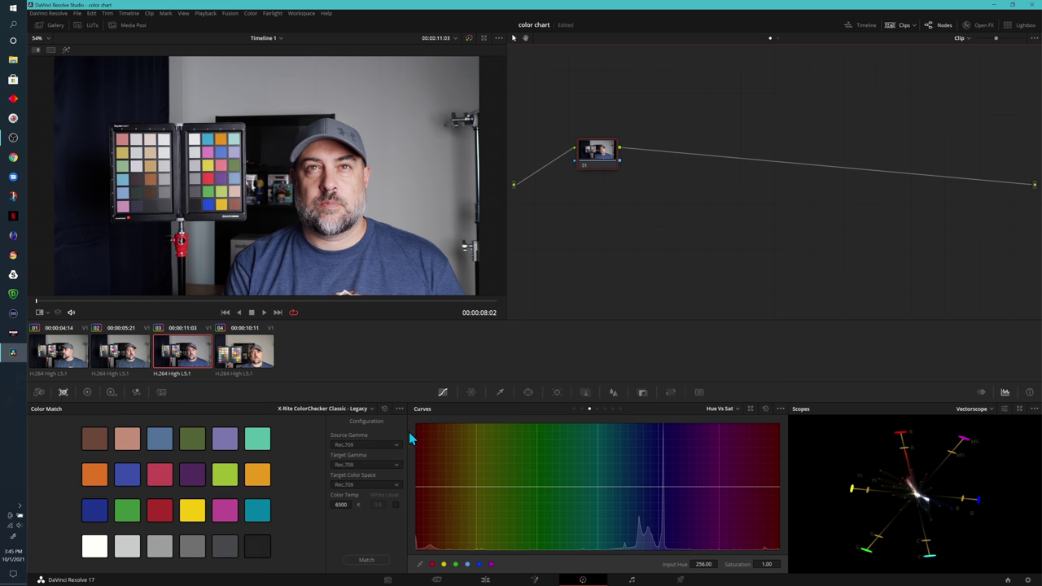
pyautogui.click(349, 412)
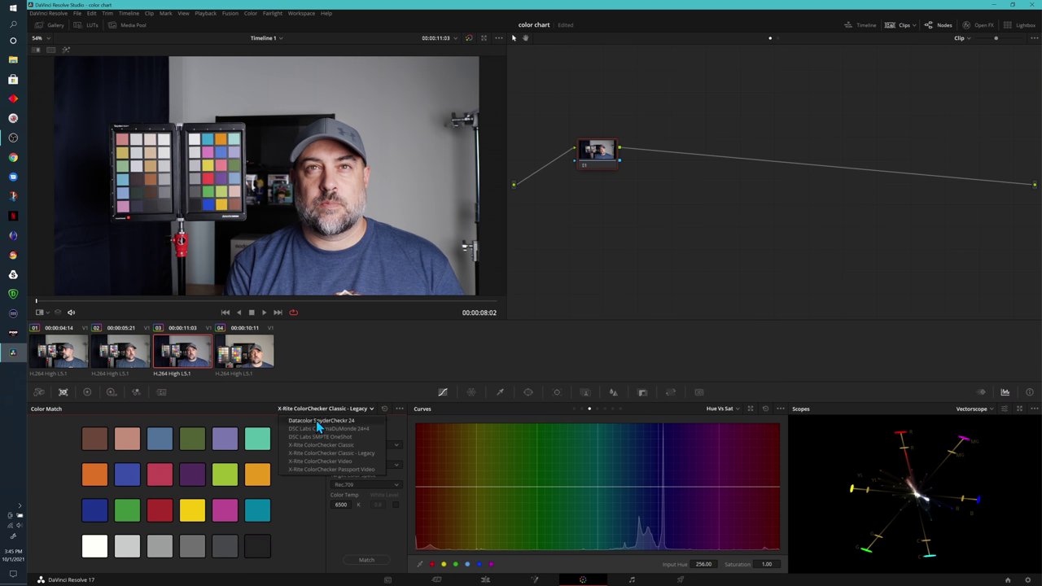
pyautogui.click(316, 420)
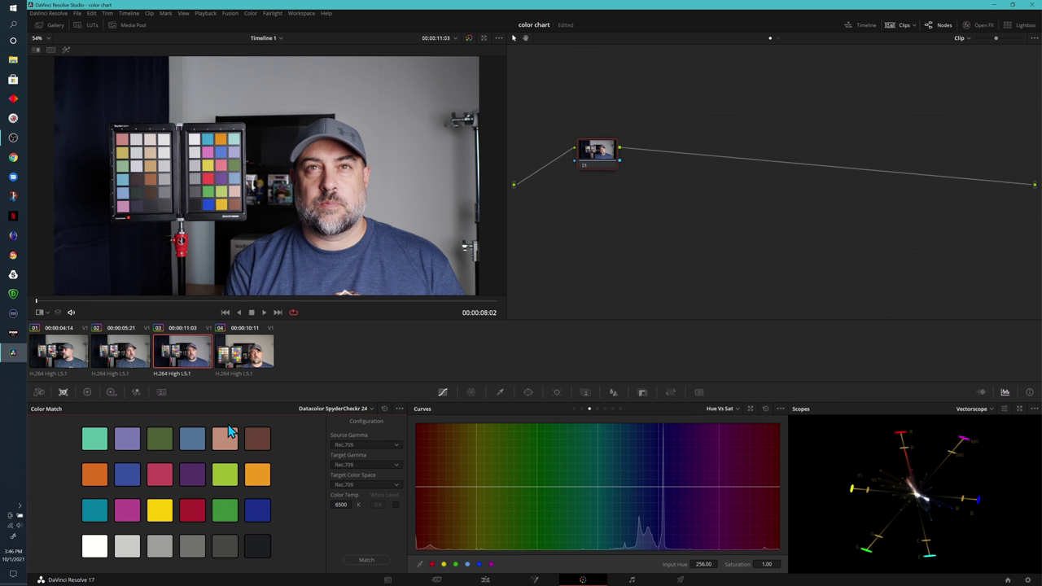
pyautogui.click(47, 313)
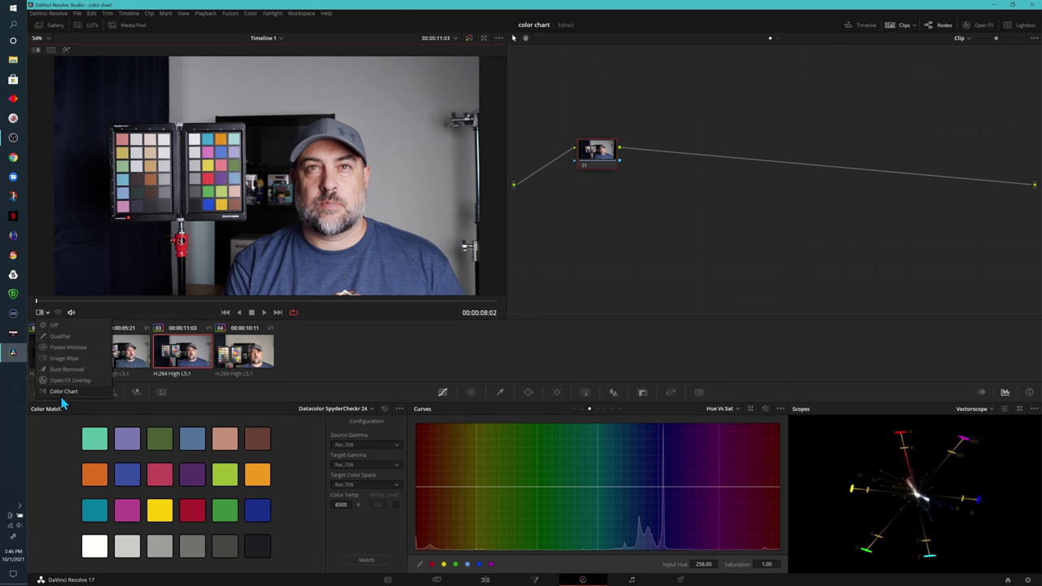
# Step: Show the chart grid overlay and drag its corners onto the SpyderCheckr 24 colour patches
pyautogui.click(65, 391)
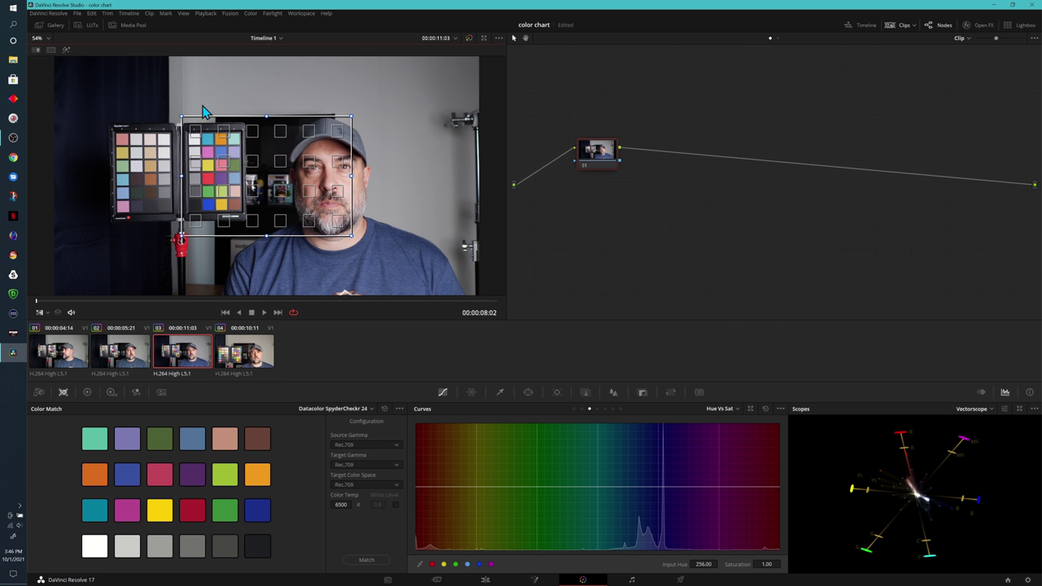
pyautogui.moveTo(350, 236); pyautogui.dragTo(266, 262)
pyautogui.moveTo(181, 116); pyautogui.dragTo(257, 97)
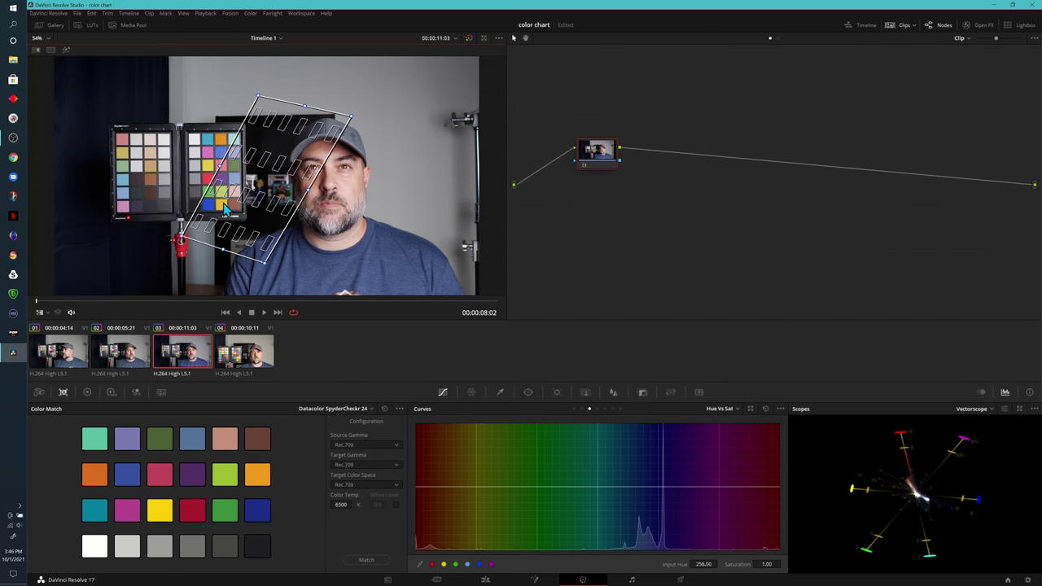
pyautogui.moveTo(181, 236); pyautogui.dragTo(185, 133)
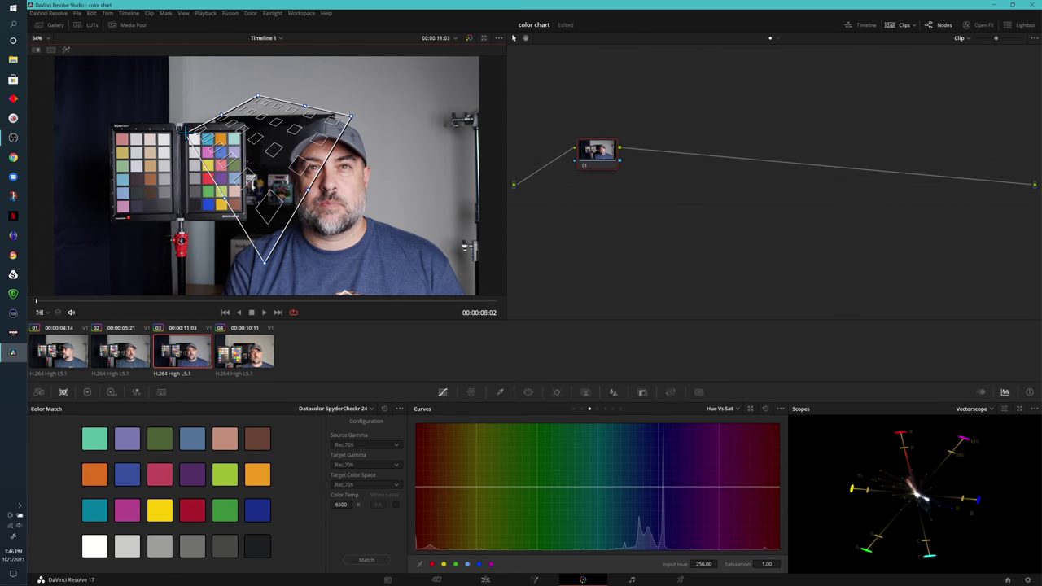
pyautogui.moveTo(266, 262); pyautogui.dragTo(186, 212)
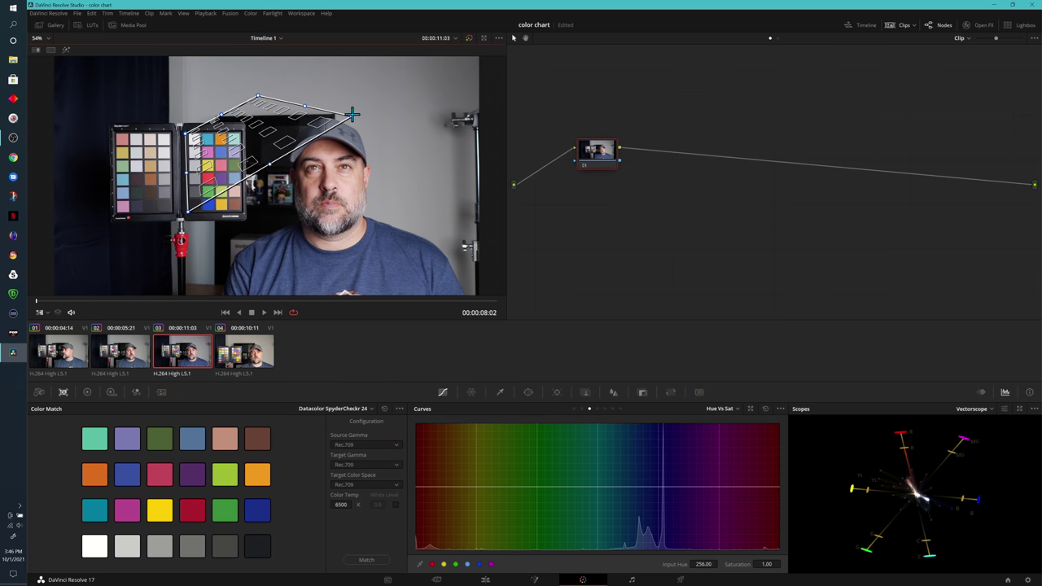
pyautogui.moveTo(351, 117); pyautogui.dragTo(244, 214)
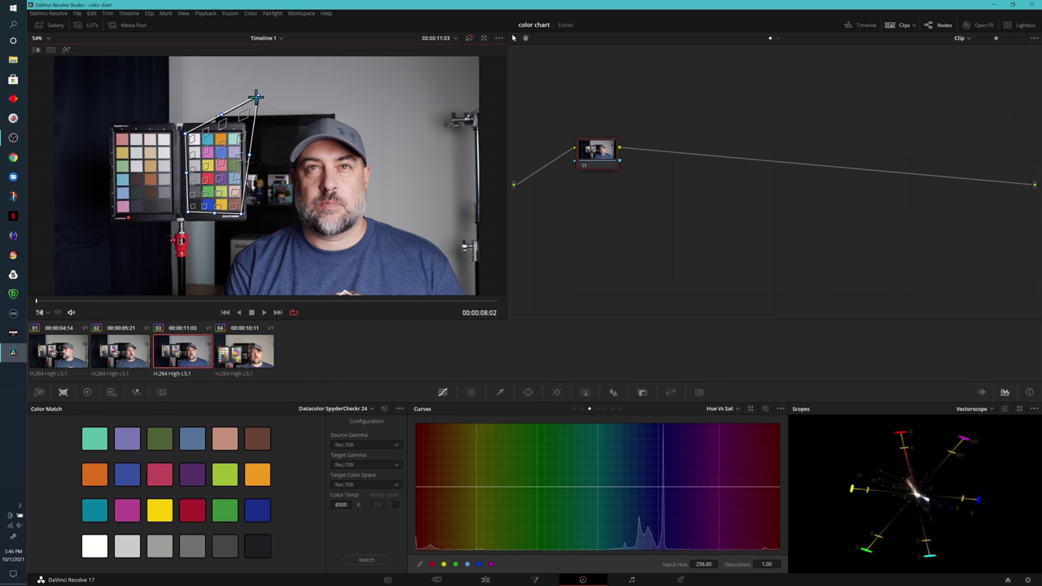
pyautogui.moveTo(257, 97); pyautogui.dragTo(242, 129)
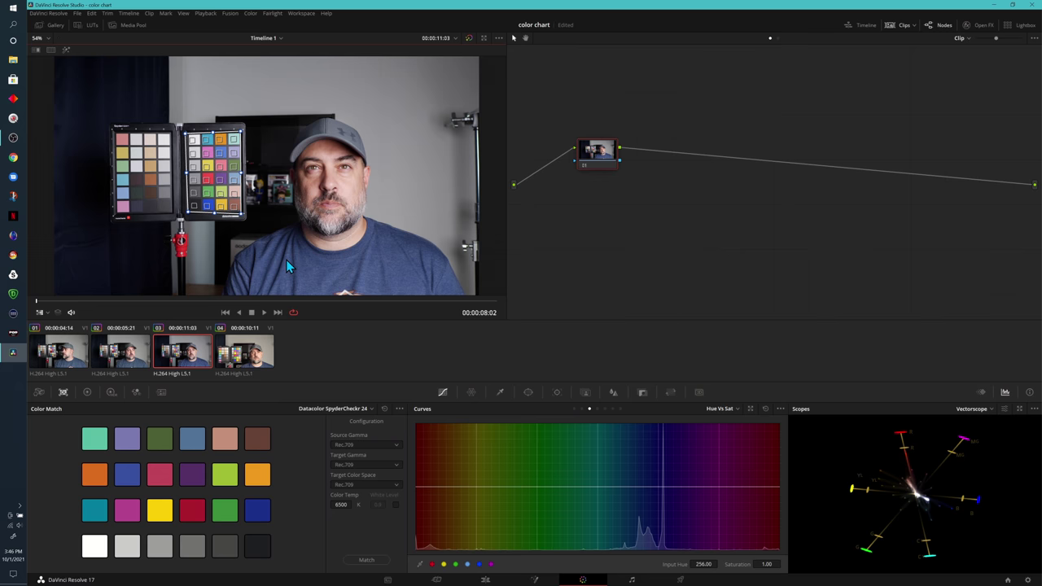
pyautogui.scroll(5, 285, 262)
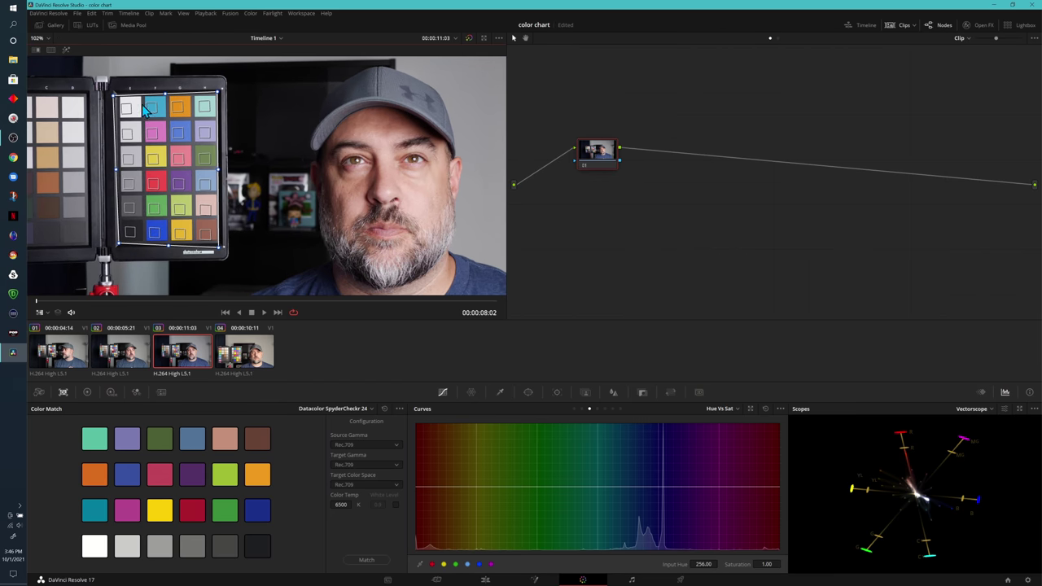
# Step: Nudge all four grid corners precisely onto the patches, then fit the whole frame back in view
pyautogui.moveTo(113, 94); pyautogui.dragTo(116, 92)
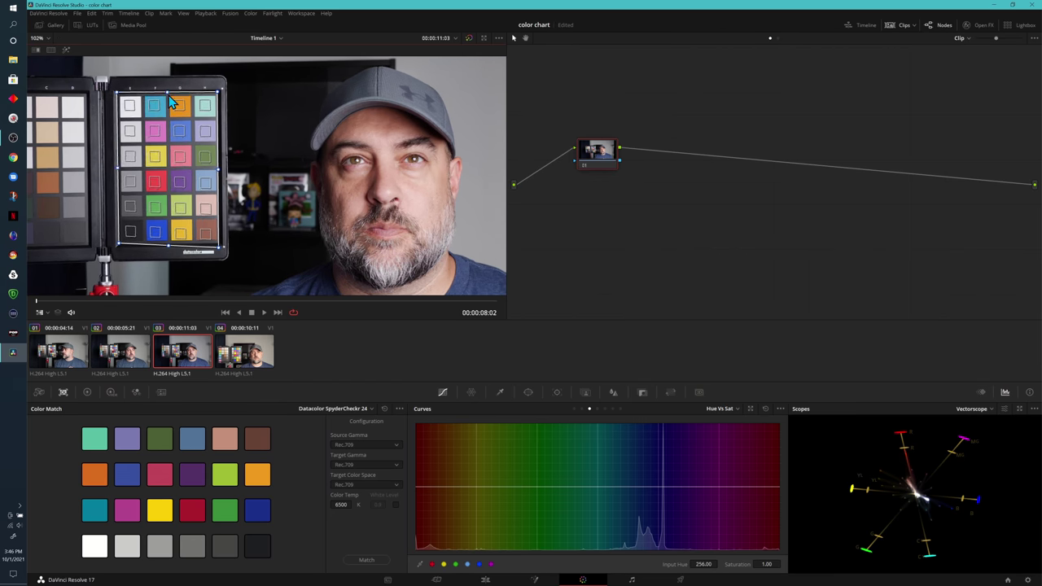
pyautogui.moveTo(218, 92); pyautogui.dragTo(218, 86)
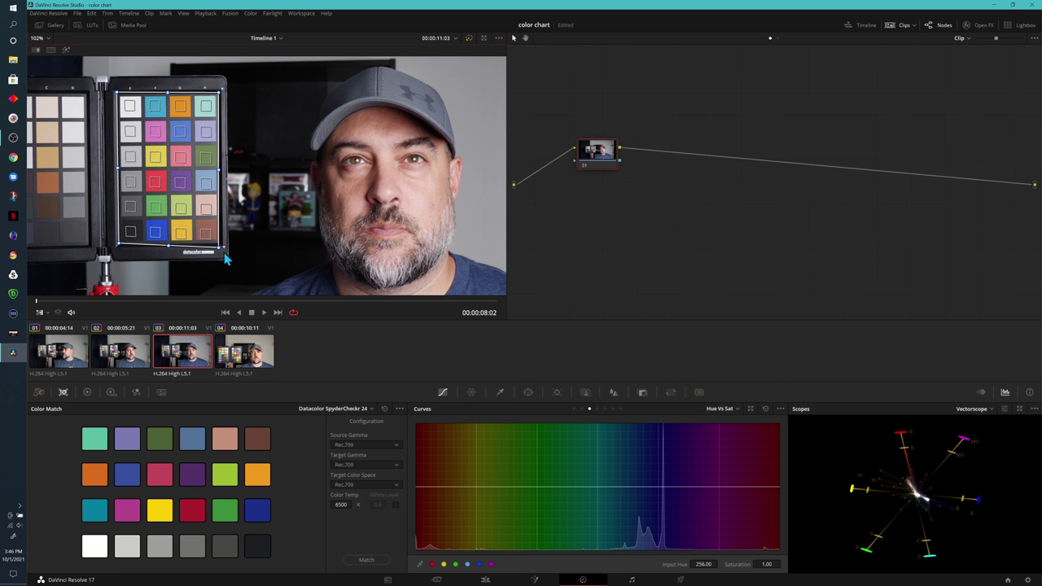
pyautogui.moveTo(218, 246); pyautogui.dragTo(220, 243)
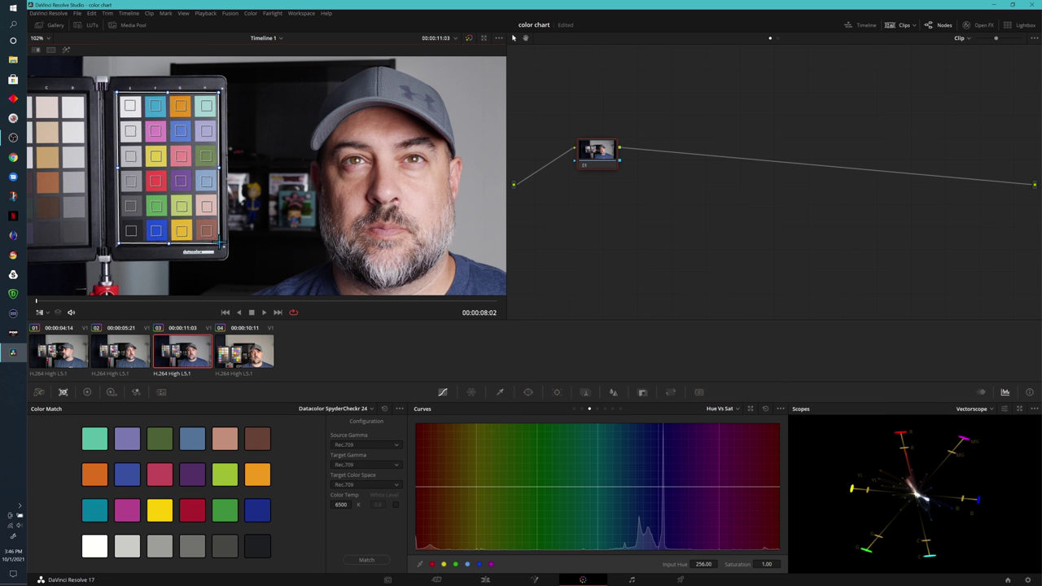
pyautogui.moveTo(119, 242); pyautogui.dragTo(119, 242)
pyautogui.moveTo(219, 90); pyautogui.dragTo(217, 90)
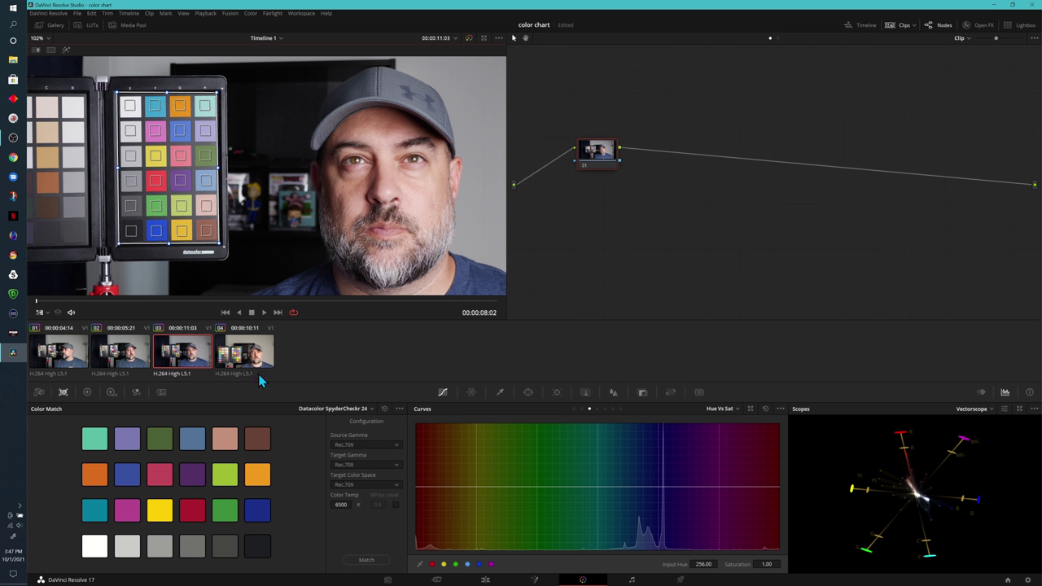
pyautogui.click(38, 39)
pyautogui.click(37, 50)
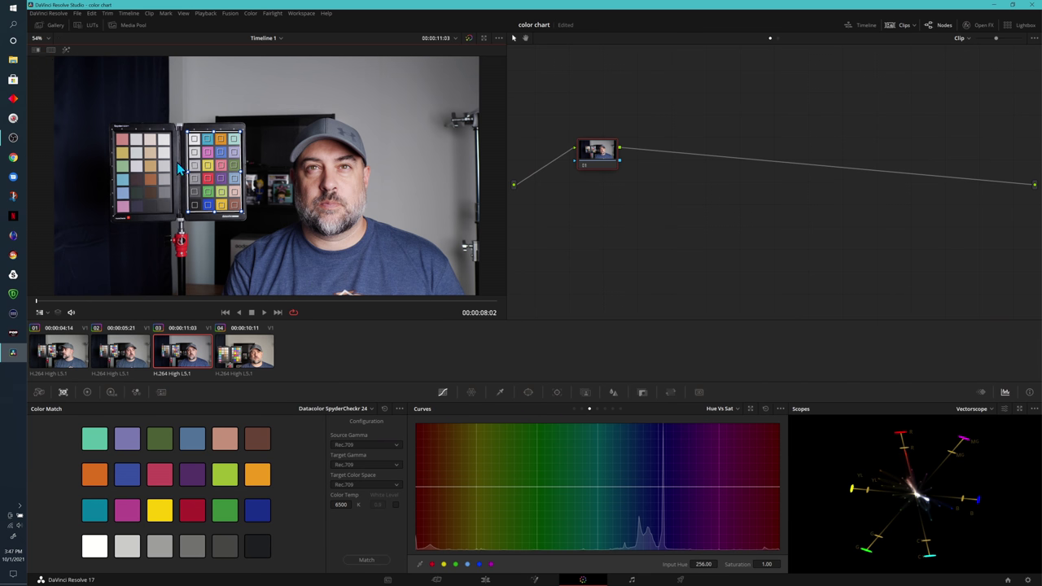
pyautogui.click(360, 444)
pyautogui.scroll(-3, 362, 495)
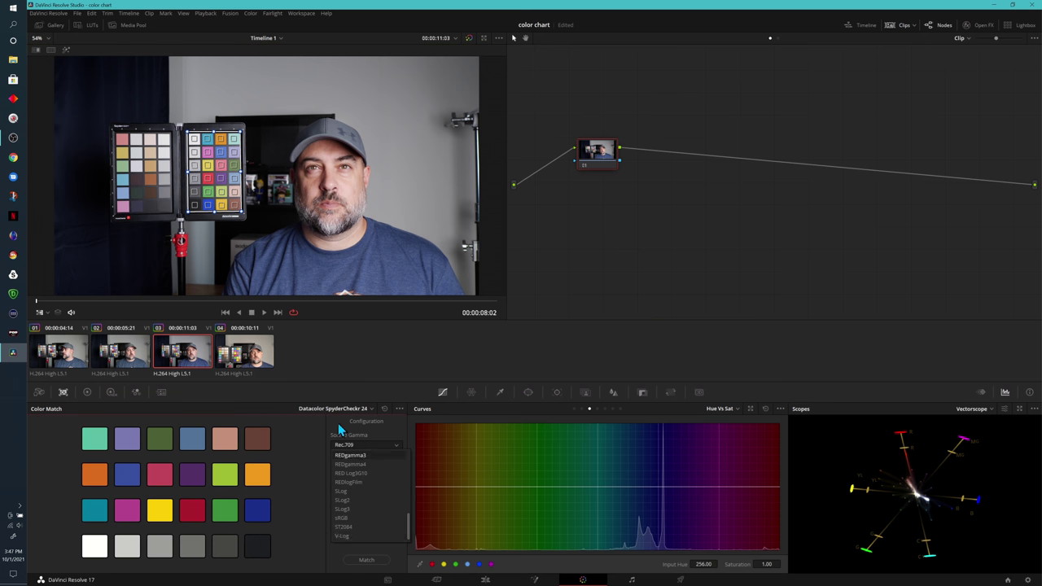
pyautogui.click(352, 444)
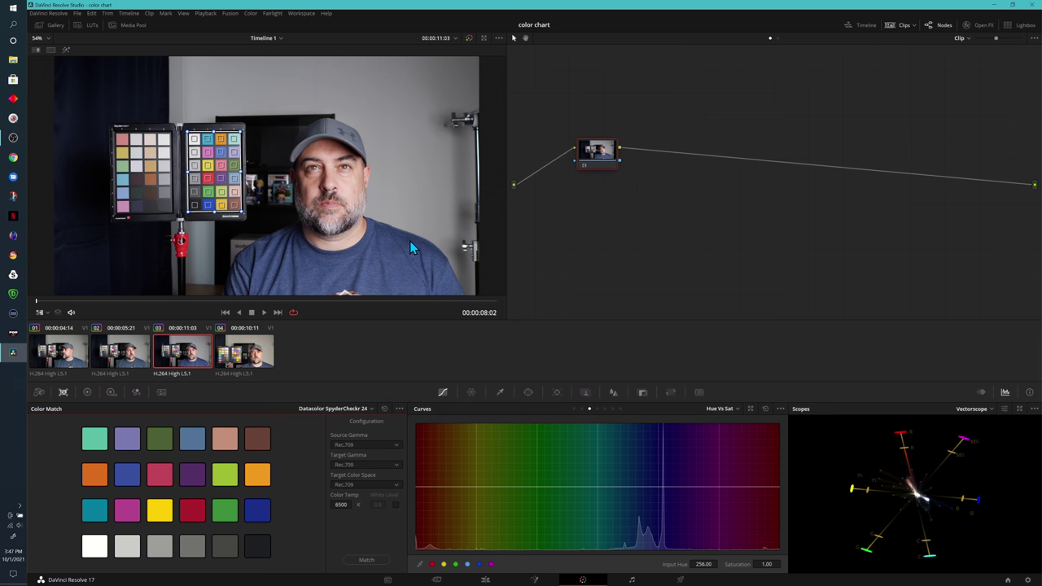
# Step: Run Match against the SpyderCheckr 24 chart and move the matched node slightly down
pyautogui.click(367, 560)
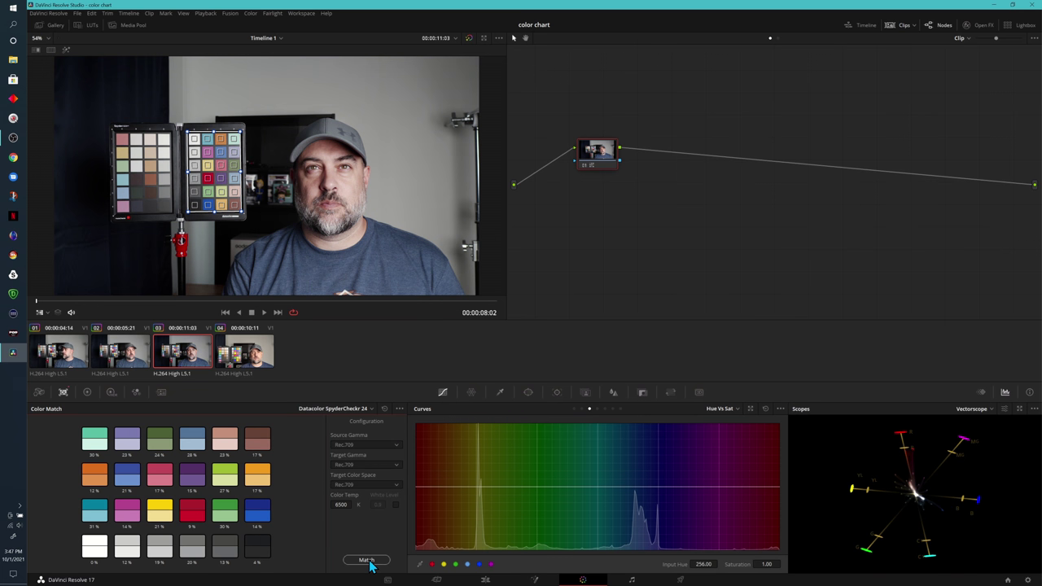
pyautogui.moveTo(601, 163); pyautogui.dragTo(601, 185)
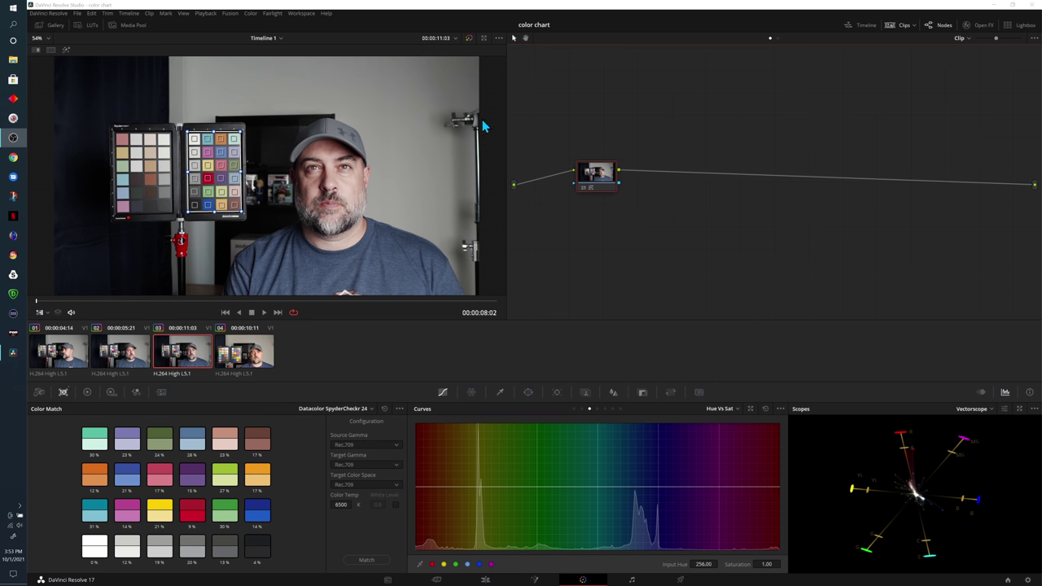
# Step: Turn on the split-screen wipe and settle its line near the middle of the face
pyautogui.click(36, 50)
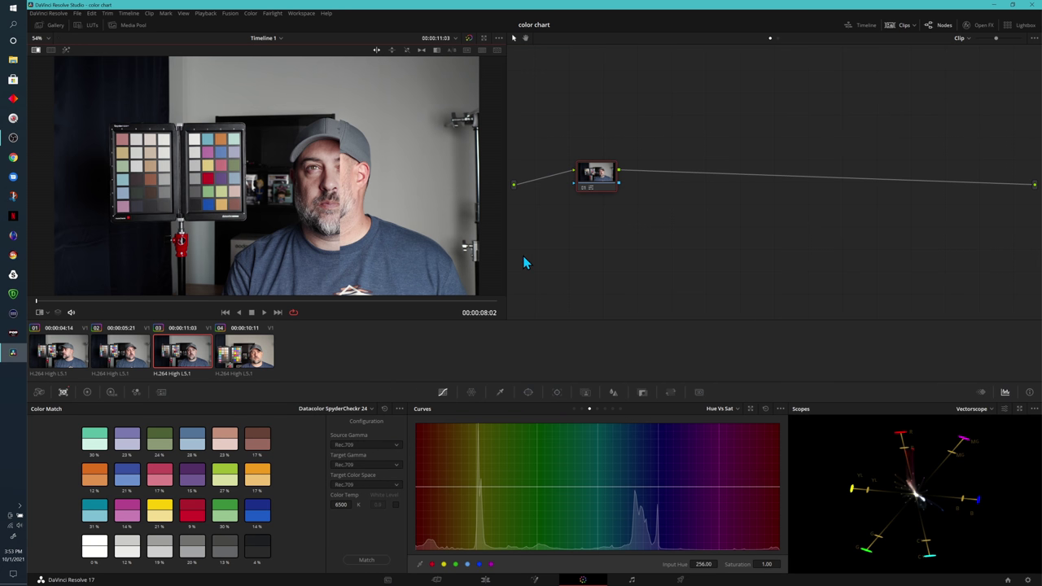
pyautogui.moveTo(335, 236)
pyautogui.mouseDown()
pyautogui.moveTo(287, 236)
pyautogui.moveTo(341, 237)
pyautogui.mouseUp()
pyautogui.moveTo(335, 269)
pyautogui.mouseDown()
pyautogui.moveTo(242, 263)
pyautogui.moveTo(354, 275)
pyautogui.mouseUp()
# Step: Add a serial node after node 01 and bring up the Primaries colour wheels
pyautogui.rightClick(600, 179)
pyautogui.moveTo(637, 219)
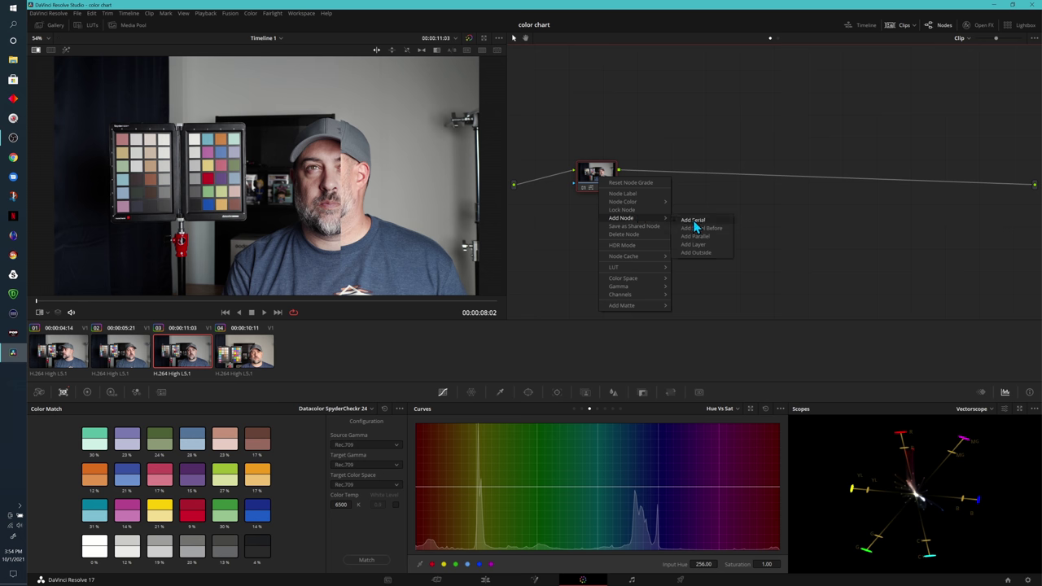
pyautogui.click(696, 220)
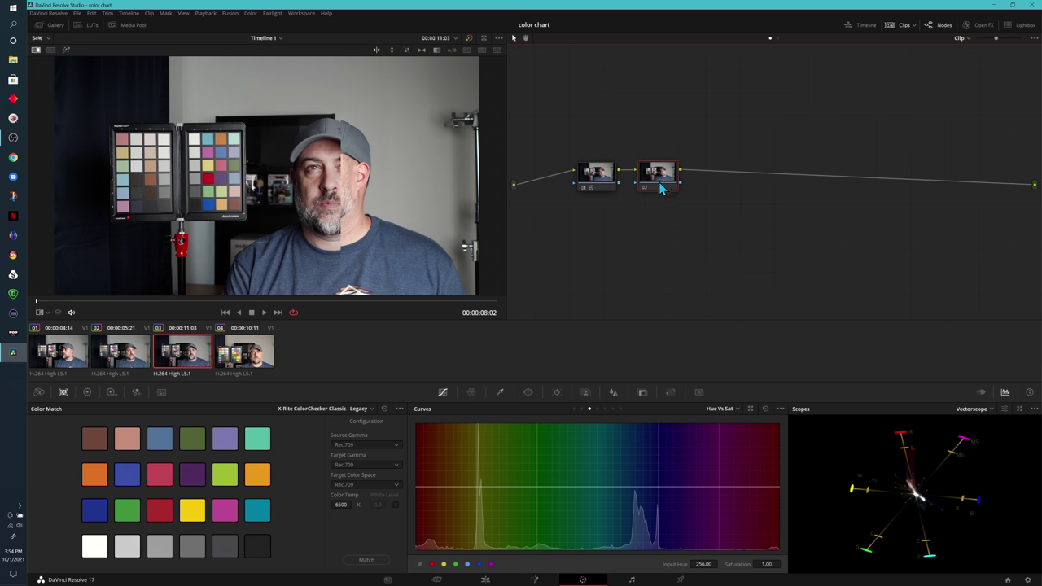
pyautogui.click(87, 392)
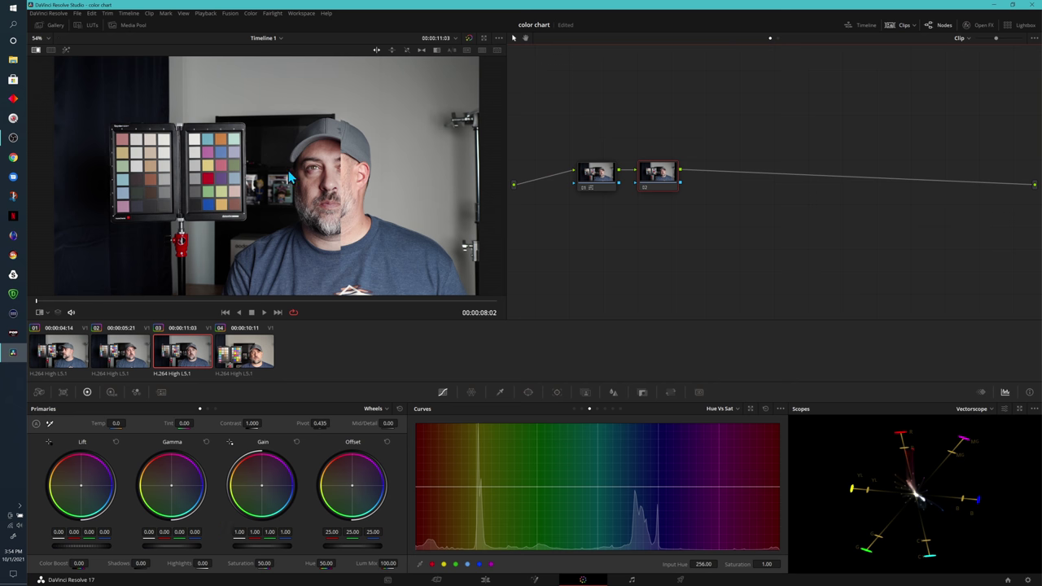
# Step: Try raising the gamma slightly, then reset it to 0.00
pyautogui.click(174, 553)
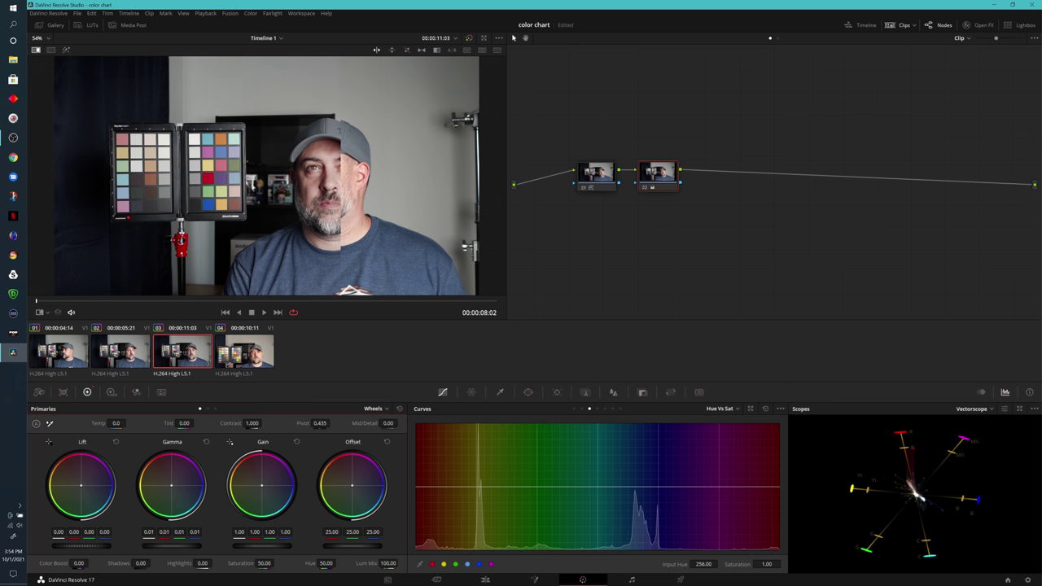
pyautogui.moveTo(173, 545); pyautogui.dragTo(195, 551)
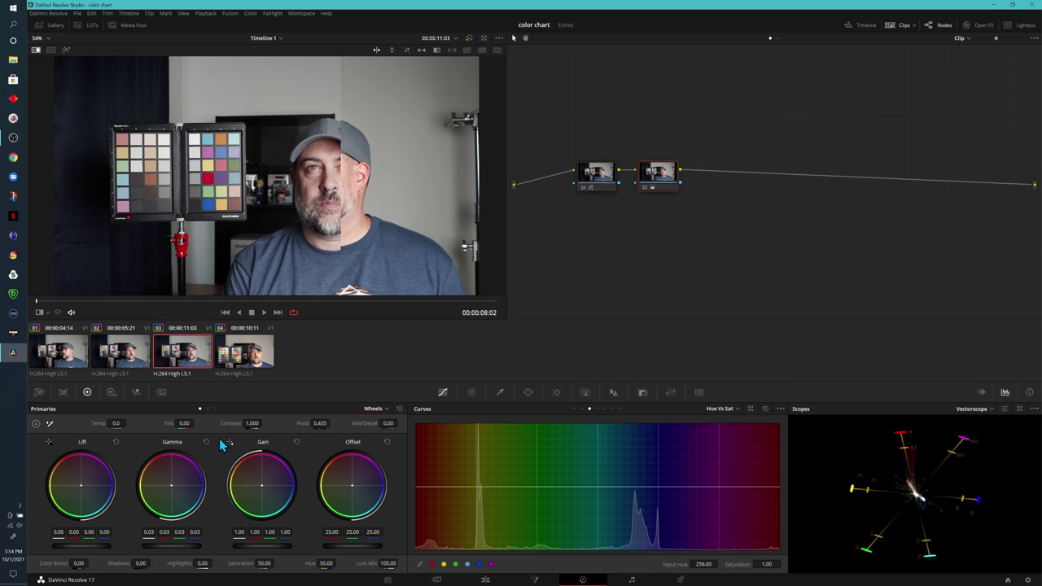
pyautogui.click(206, 441)
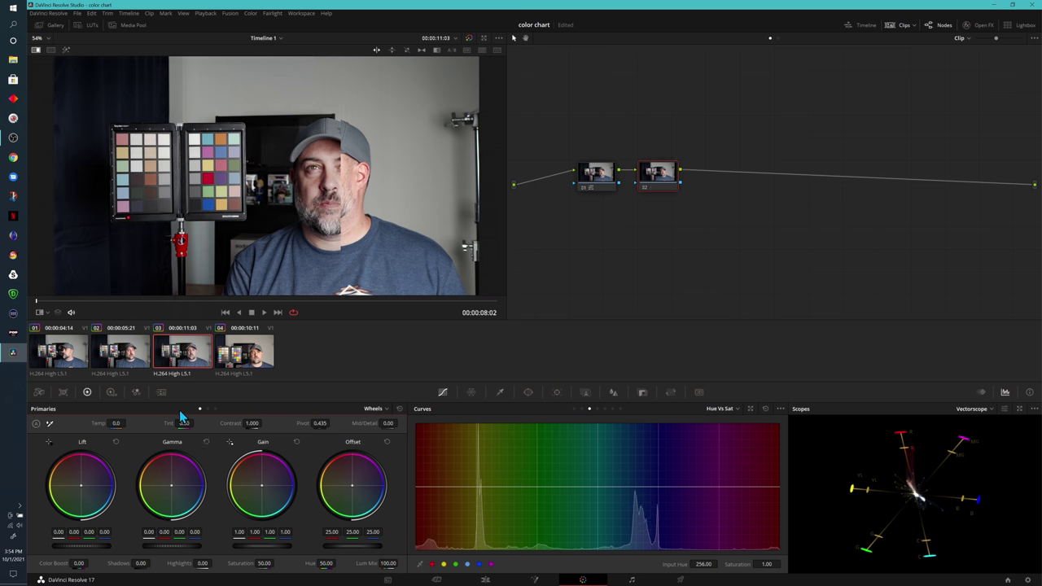
# Step: In the HDR wheels, preview the Shadow zone, raise Shadow exposure to 0.28, and save
pyautogui.click(112, 392)
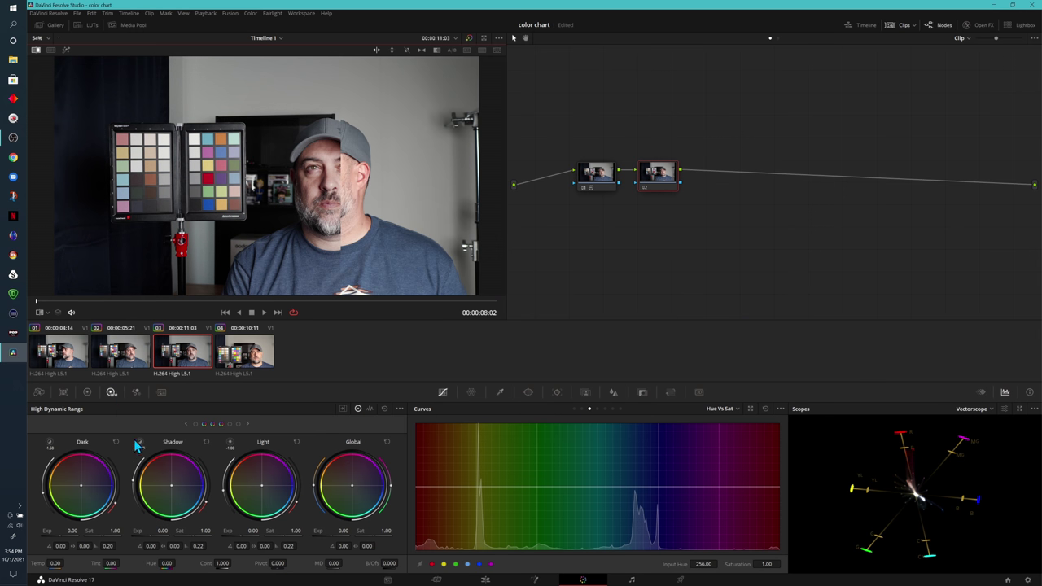
pyautogui.click(139, 444)
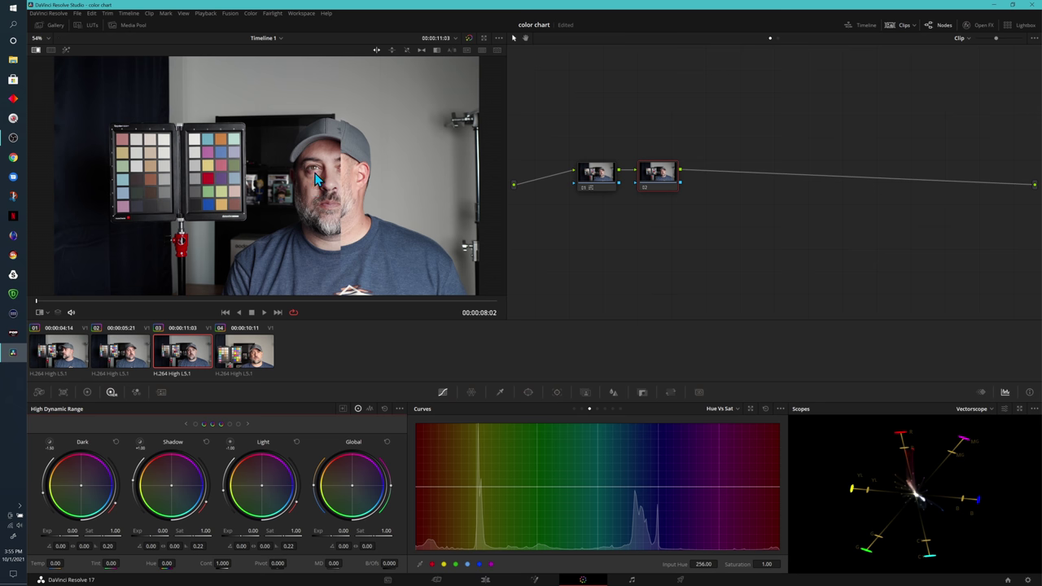
pyautogui.moveTo(340, 172)
pyautogui.mouseDown()
pyautogui.moveTo(303, 179)
pyautogui.moveTo(331, 181)
pyautogui.mouseUp()
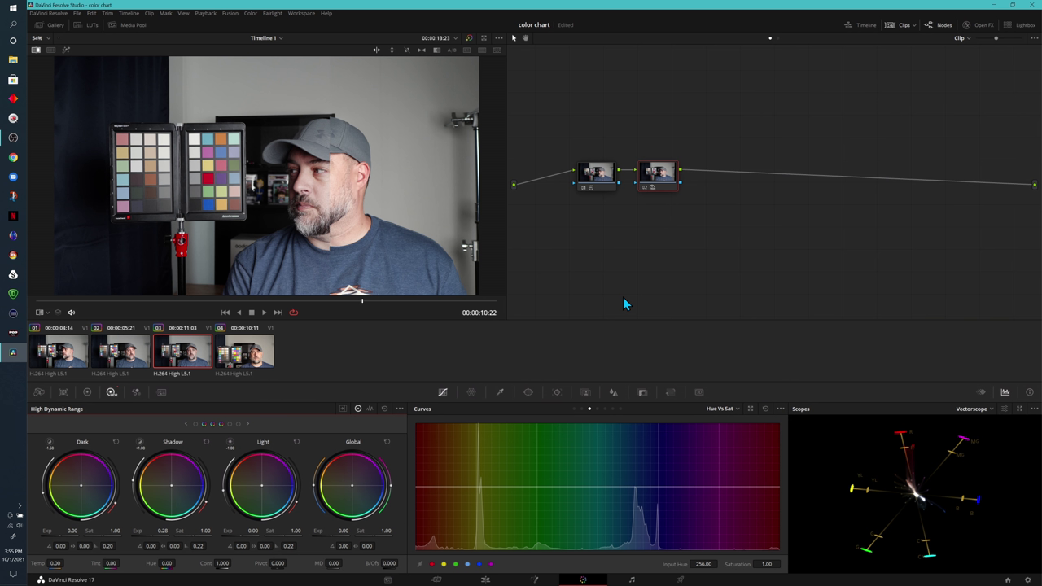
pyautogui.hotkey('ctrl', 's')
# Step: On the Hue Vs Sat curve, add red-hue points and lift red saturation to about 1.11
pyautogui.click(730, 416)
pyautogui.click(716, 425)
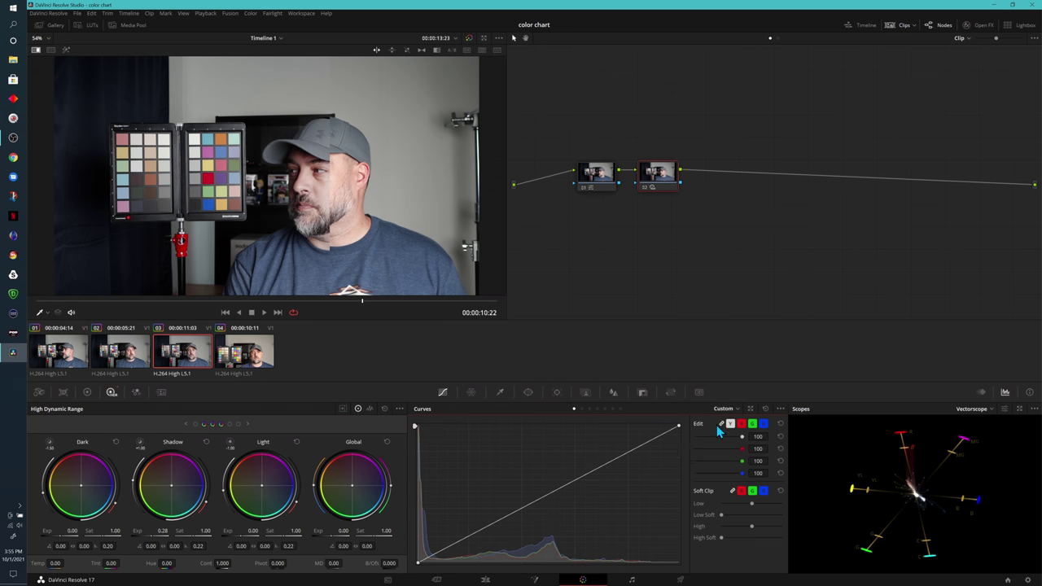
pyautogui.click(731, 409)
pyautogui.click(754, 437)
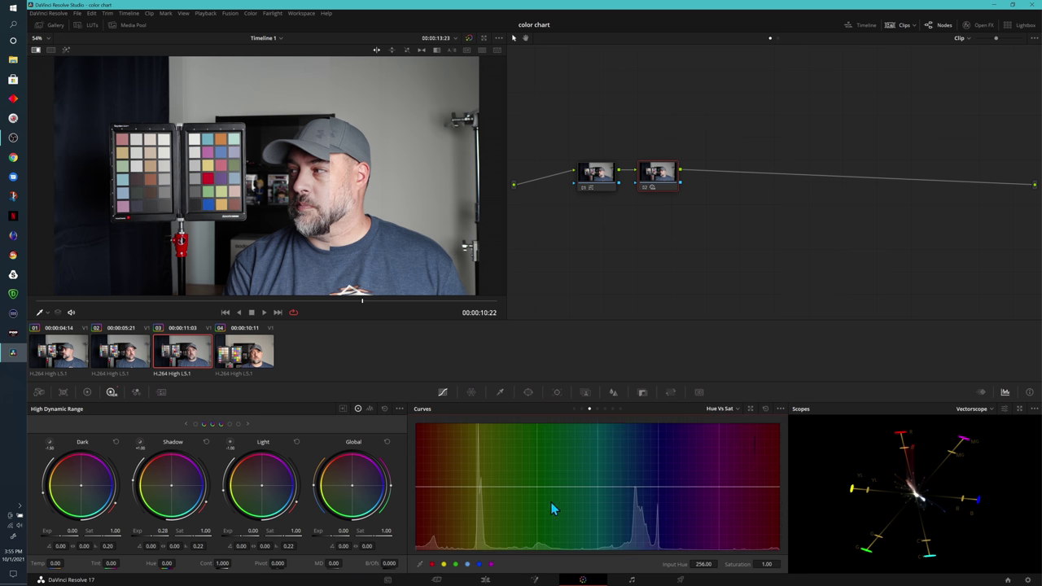
pyautogui.click(434, 565)
pyautogui.moveTo(418, 488); pyautogui.dragTo(416, 482)
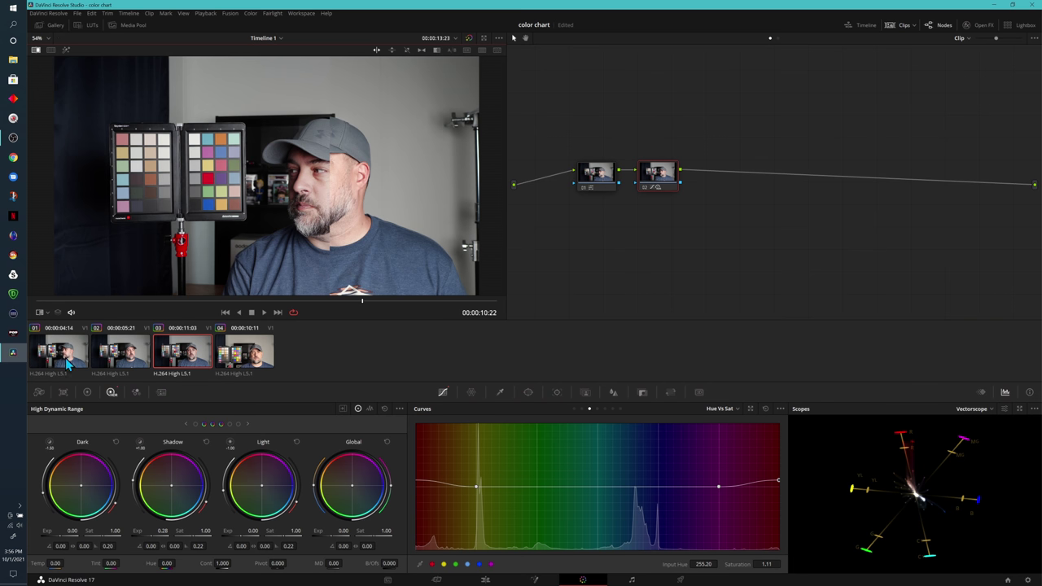
pyautogui.moveTo(332, 248)
pyautogui.mouseDown()
pyautogui.moveTo(347, 249)
pyautogui.moveTo(278, 252)
pyautogui.moveTo(355, 253)
pyautogui.moveTo(317, 252)
pyautogui.mouseUp()
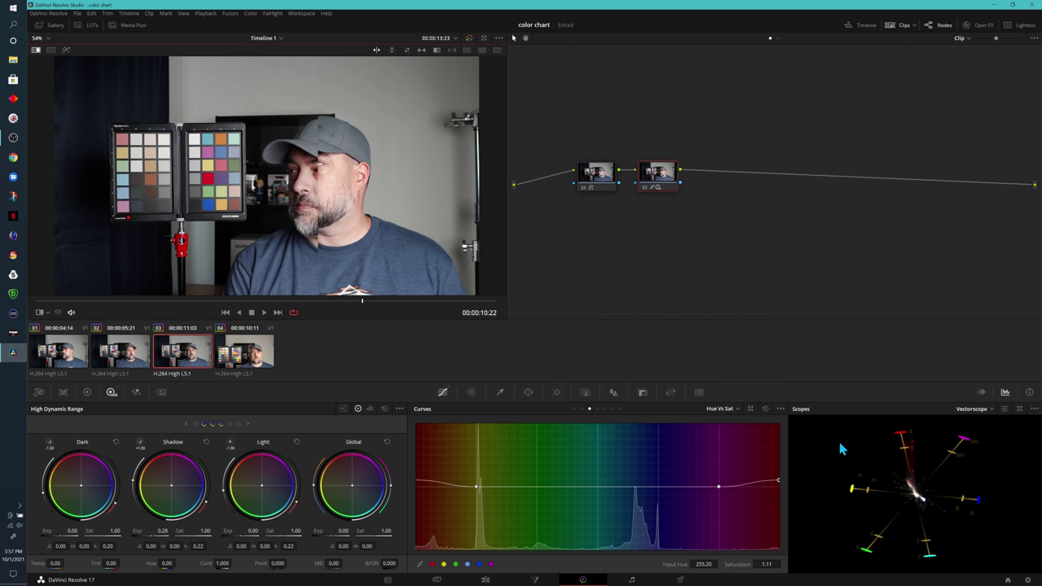
# Step: Switch the scopes to Waveform and pop it out into a large floating window
pyautogui.click(971, 409)
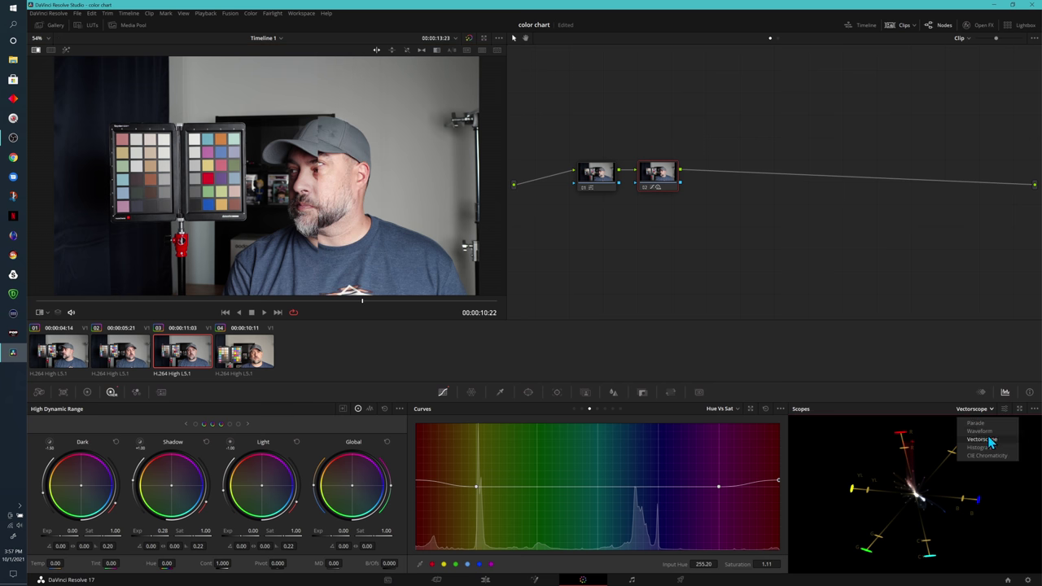
pyautogui.click(985, 431)
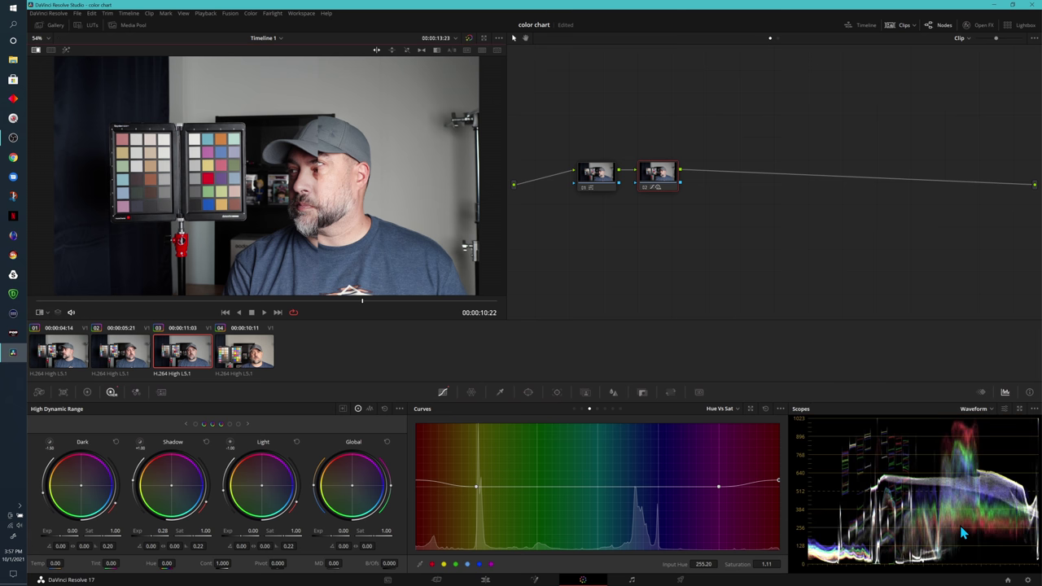
pyautogui.click(981, 392)
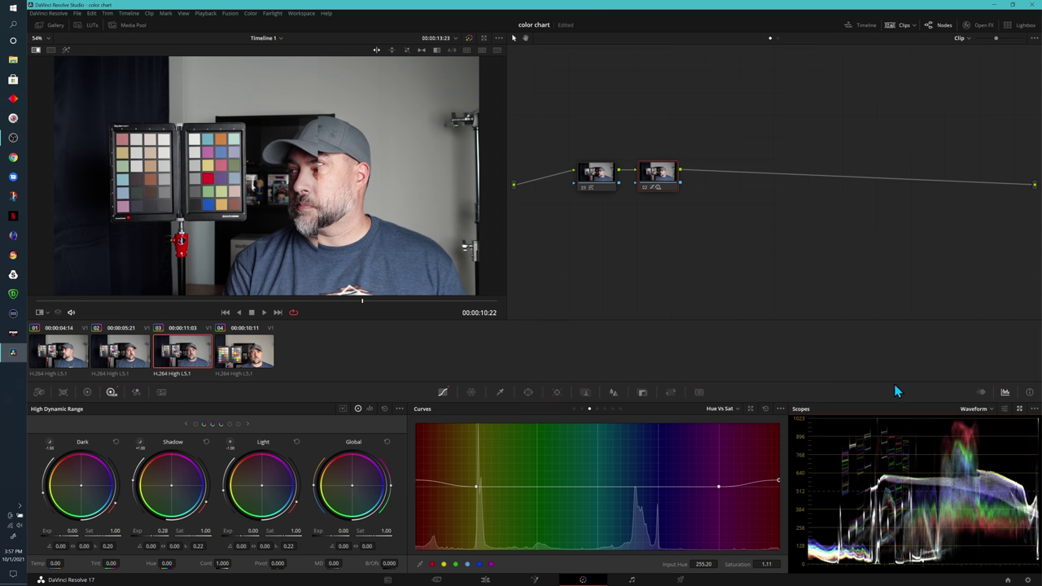
pyautogui.hotkey('ctrl', 'shift', 'w')
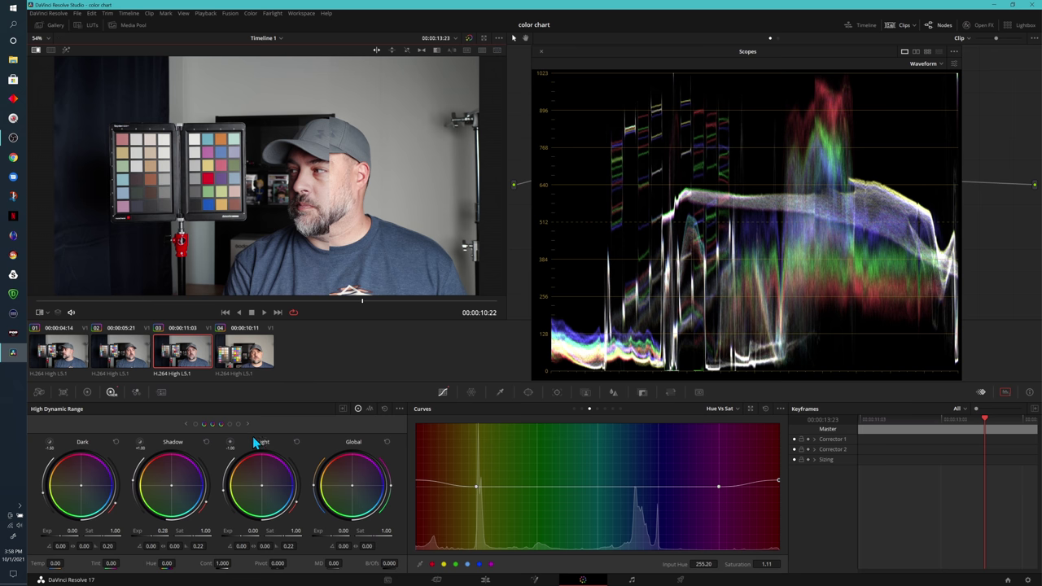
# Step: Briefly check the Light zone highlight, then raise the Light wheel's exposure to 0.09
pyautogui.click(231, 446)
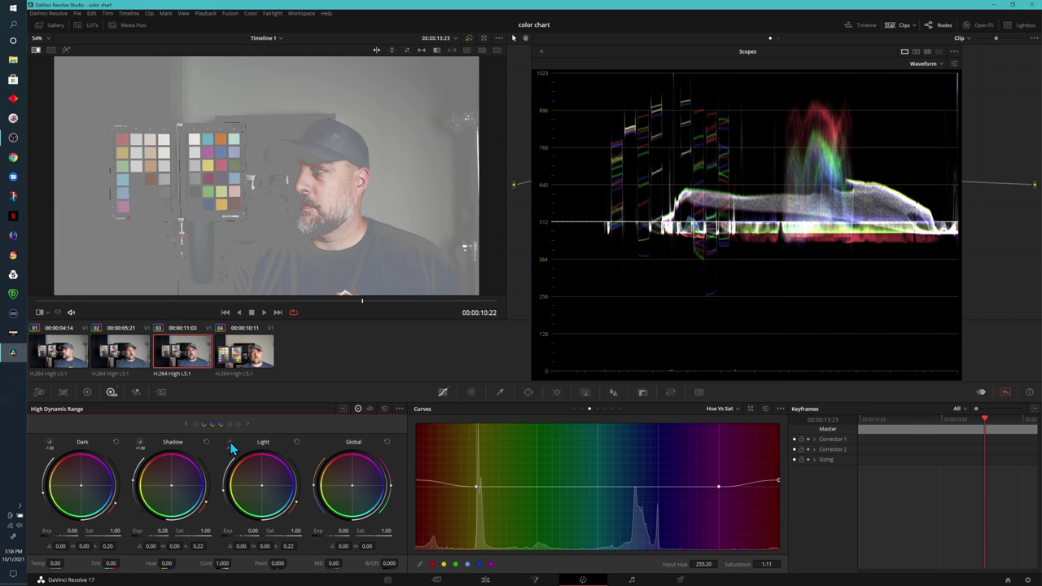
pyautogui.click(231, 445)
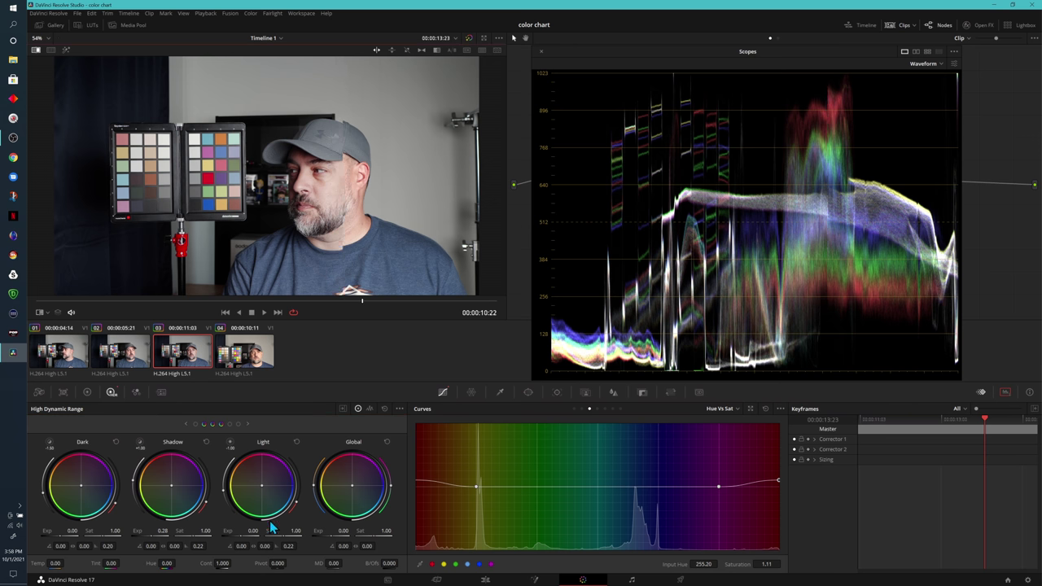
pyautogui.moveTo(242, 531); pyautogui.dragTo(251, 530)
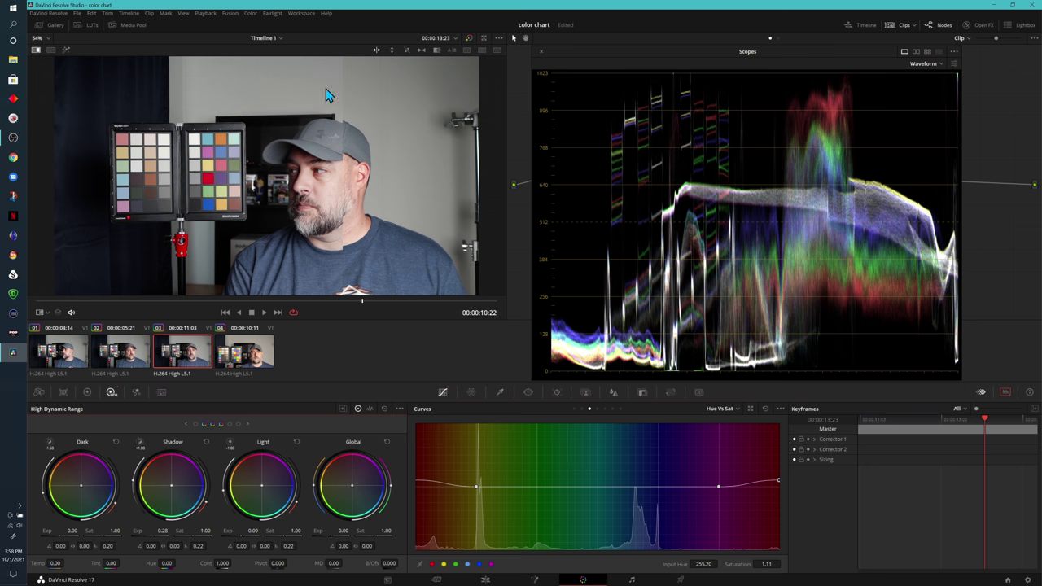
# Step: Lower clip 03's master gamma to -0.02 in the Primaries wheels and re-dock the floating scope
pyautogui.click(88, 392)
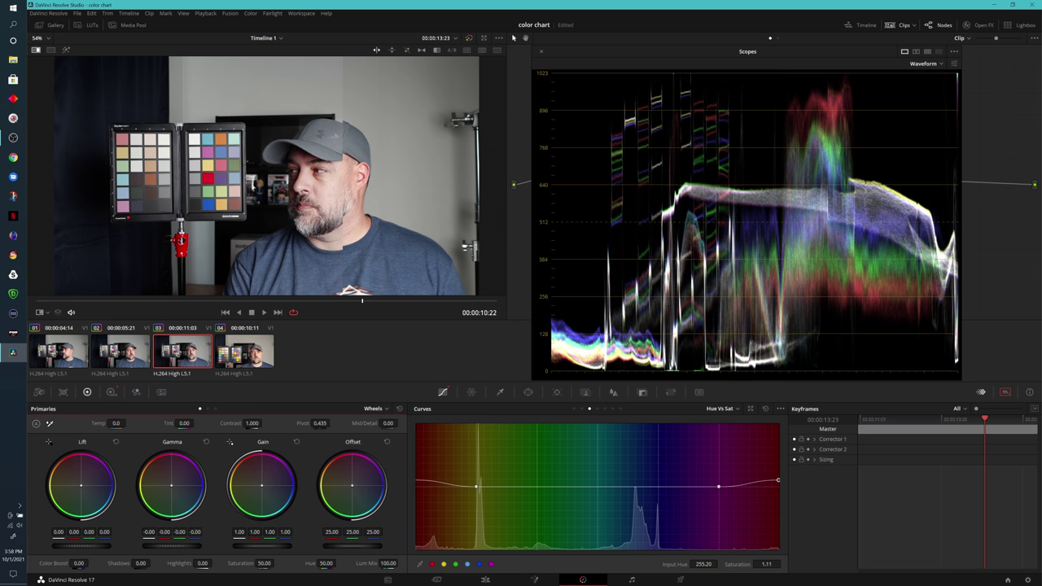
pyautogui.moveTo(172, 543); pyautogui.dragTo(162, 543)
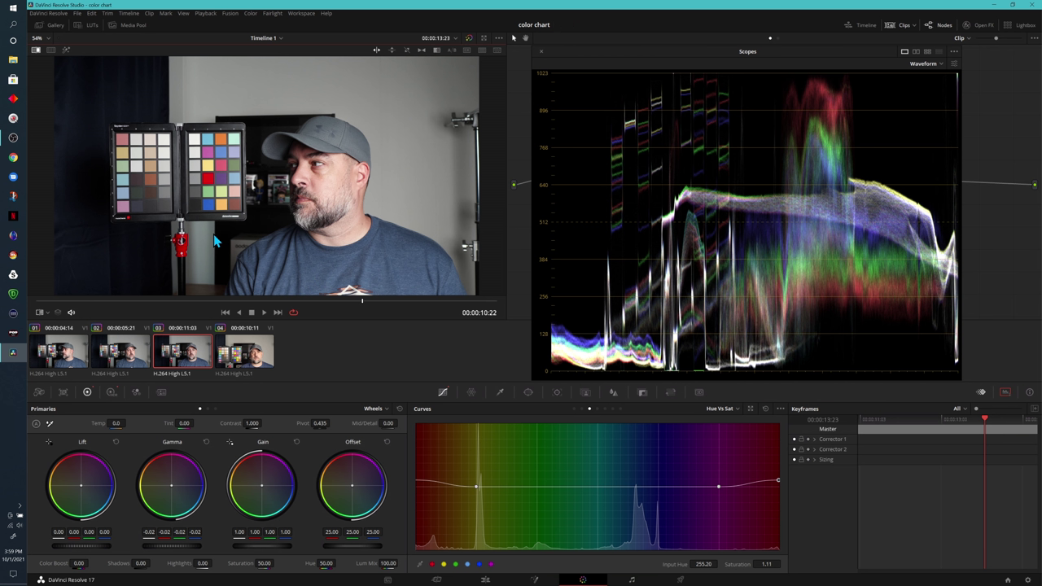
pyautogui.click(541, 53)
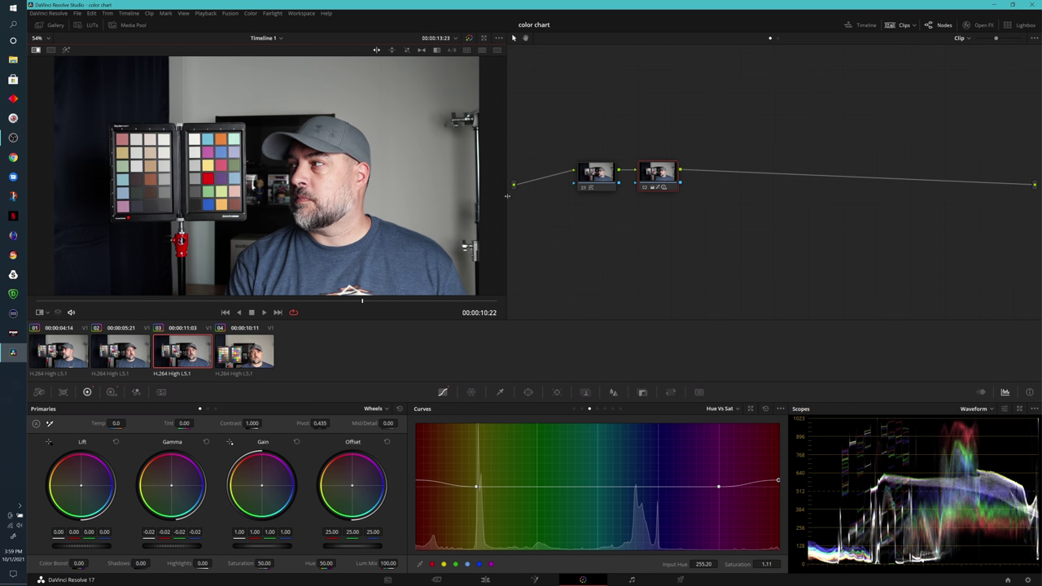
# Step: On clip 04, choose Datacolor SpyderCheckr 24 in Color Match and show the Color Chart overlay
pyautogui.click(262, 358)
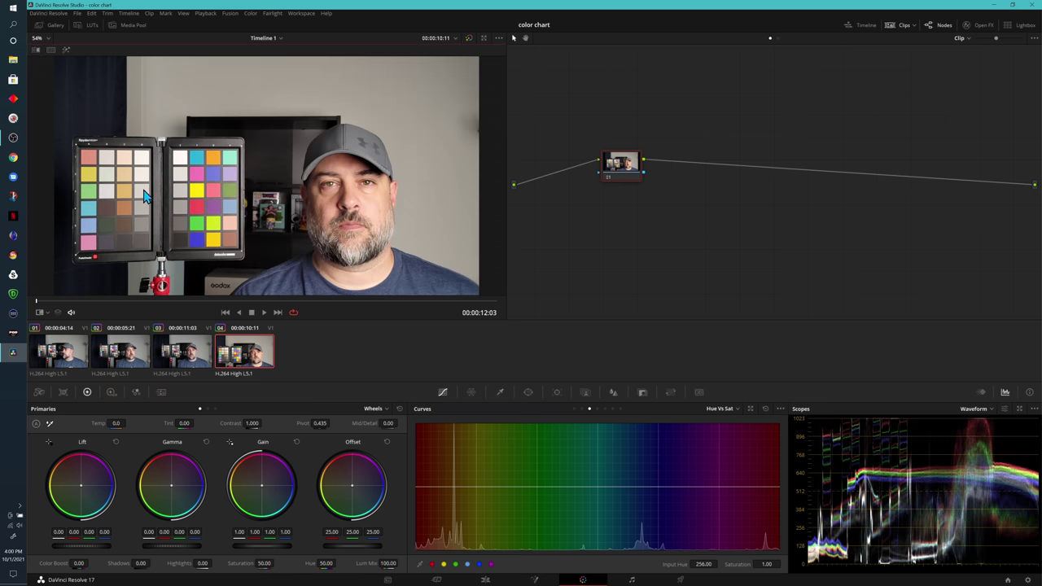
pyautogui.moveTo(620, 167); pyautogui.dragTo(609, 162)
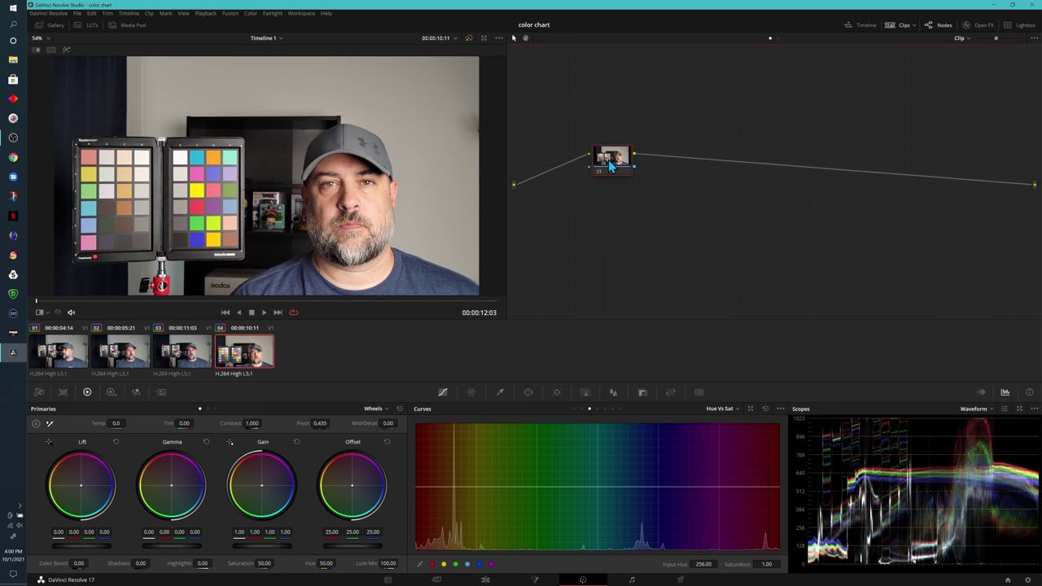
pyautogui.click(65, 393)
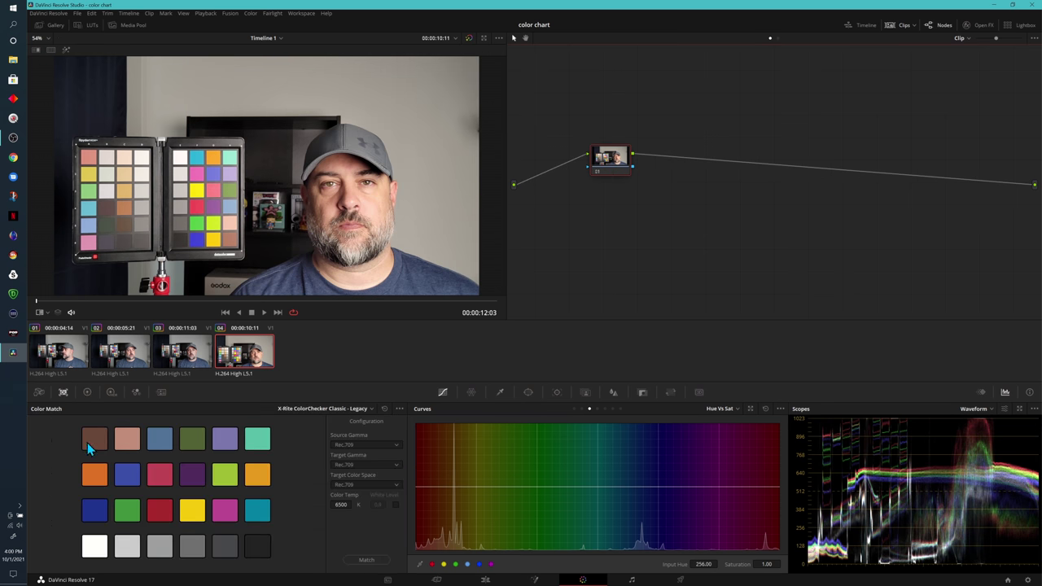
pyautogui.click(364, 409)
pyautogui.click(350, 421)
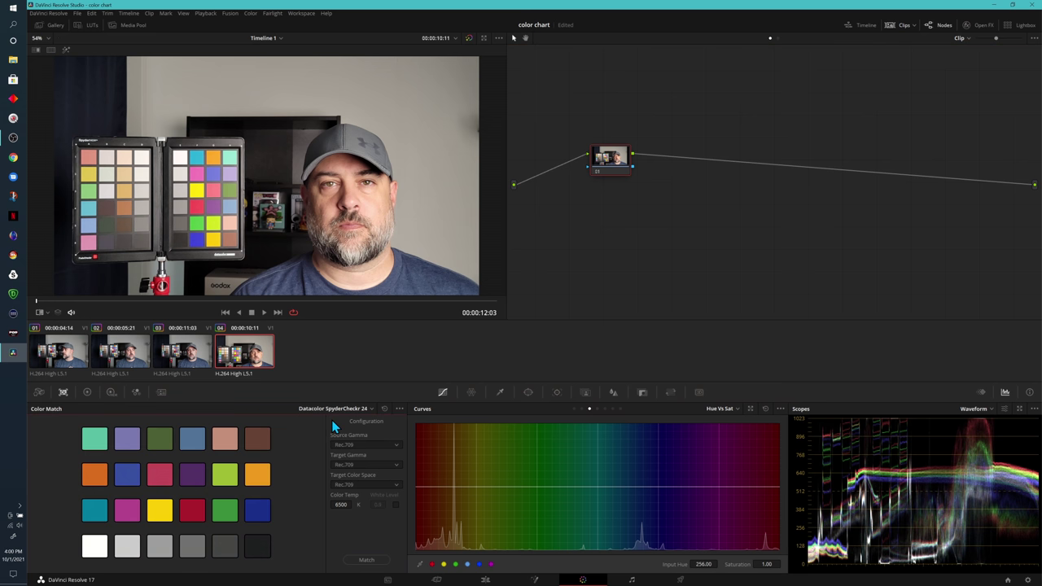
pyautogui.click(38, 311)
pyautogui.click(67, 379)
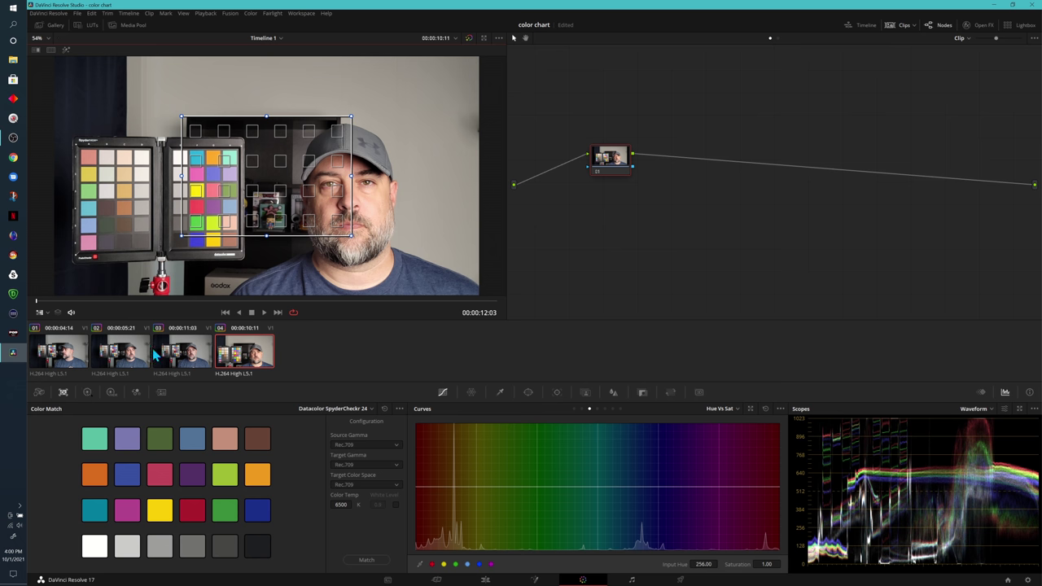
# Step: Drag the chart grid's four corners onto the SpyderCheckr patches and fine-tune the fit
pyautogui.moveTo(351, 236); pyautogui.dragTo(246, 275)
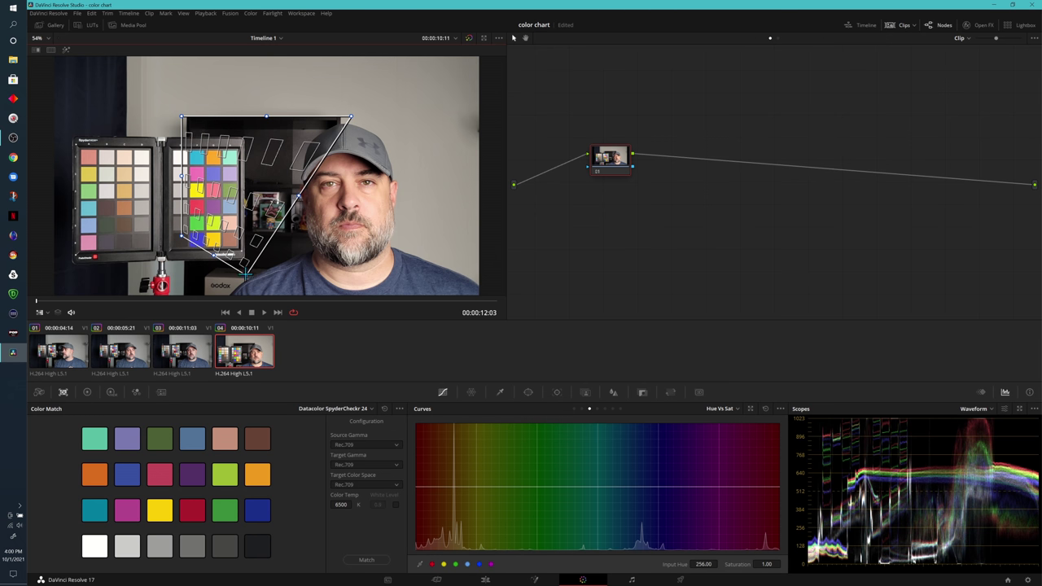
pyautogui.moveTo(182, 117); pyautogui.dragTo(247, 127)
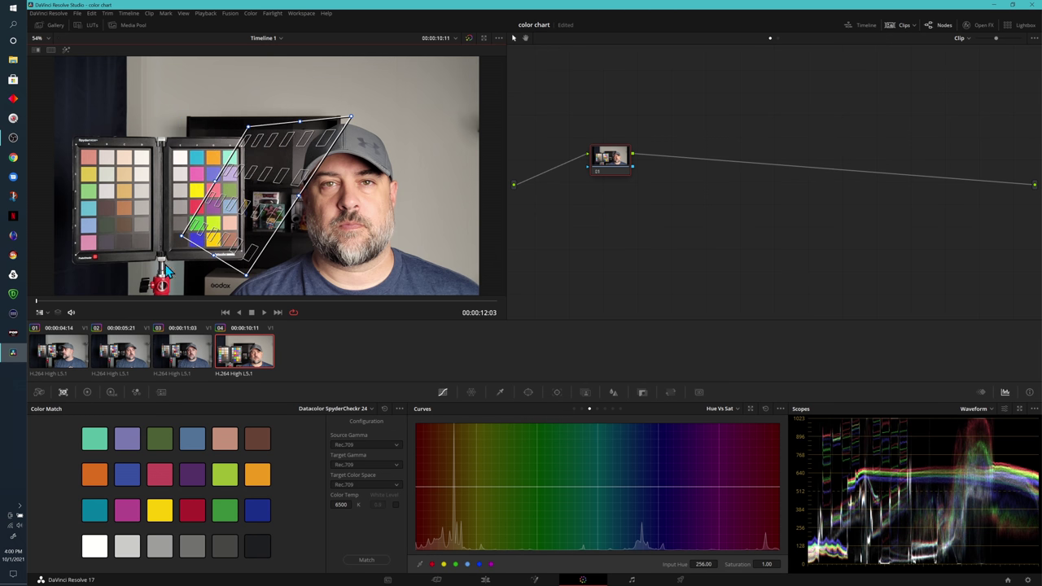
pyautogui.moveTo(181, 237); pyautogui.dragTo(171, 149)
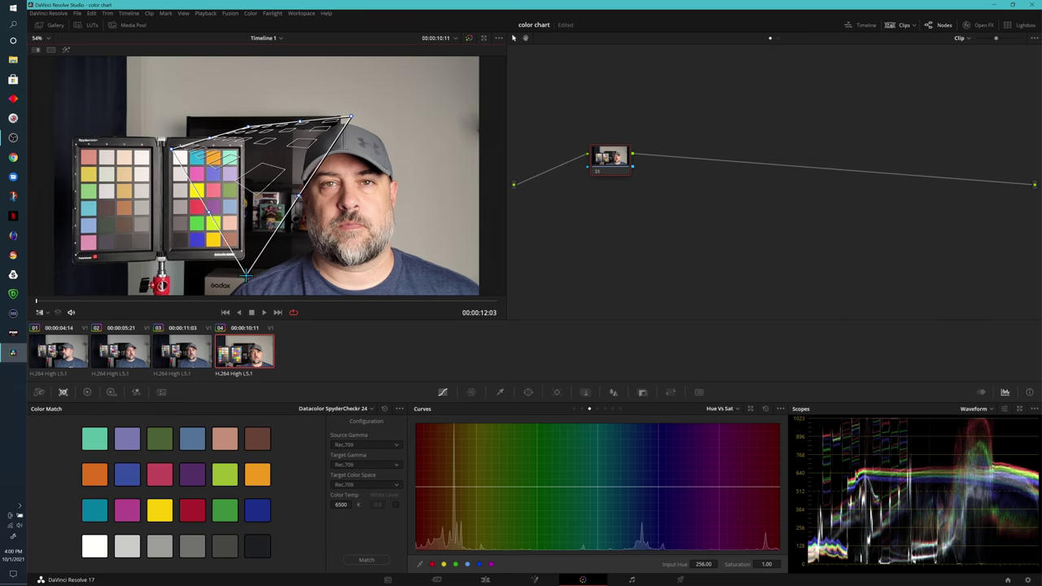
pyautogui.moveTo(245, 275); pyautogui.dragTo(171, 247)
pyautogui.moveTo(351, 118); pyautogui.dragTo(239, 249)
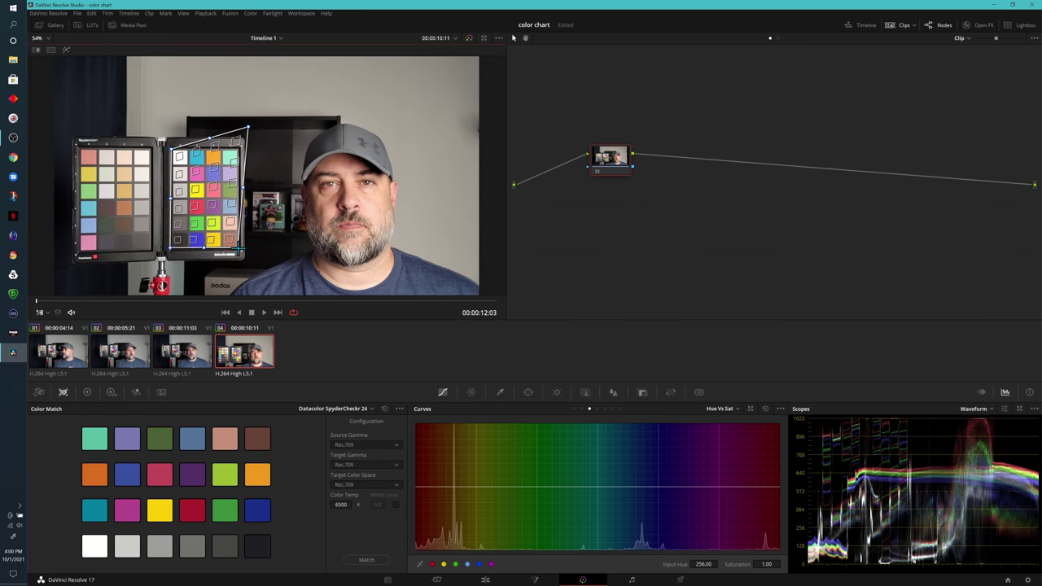
pyautogui.moveTo(248, 127); pyautogui.dragTo(241, 138)
pyautogui.scroll(2, 267, 214)
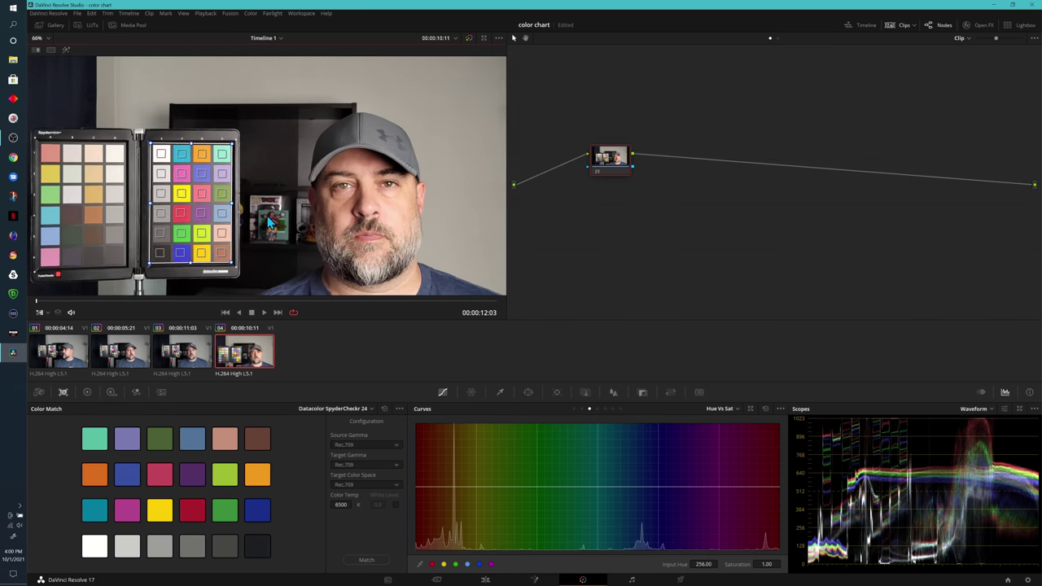
pyautogui.scroll(2, 267, 215)
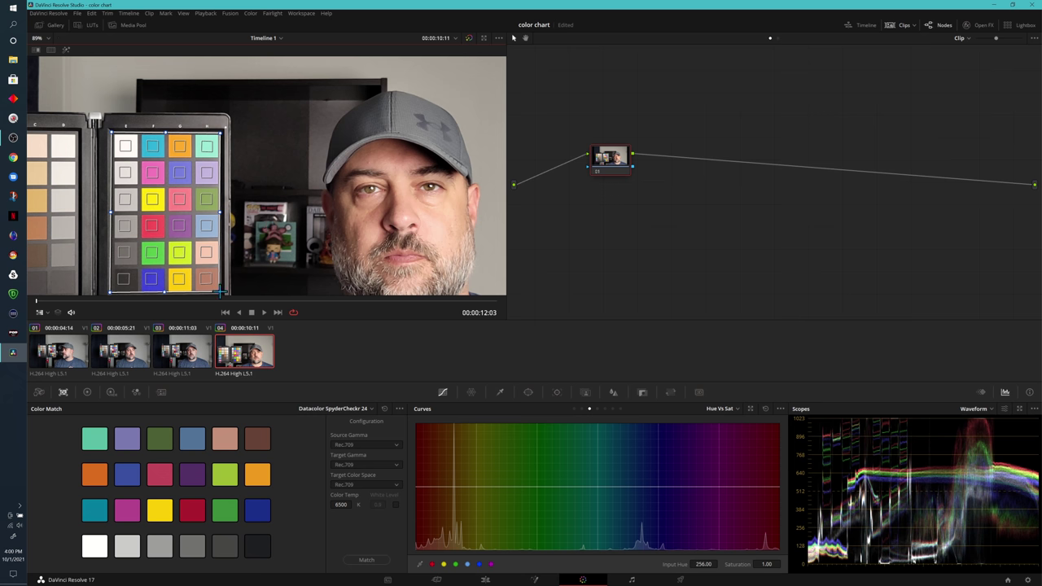
pyautogui.moveTo(220, 291); pyautogui.dragTo(220, 291)
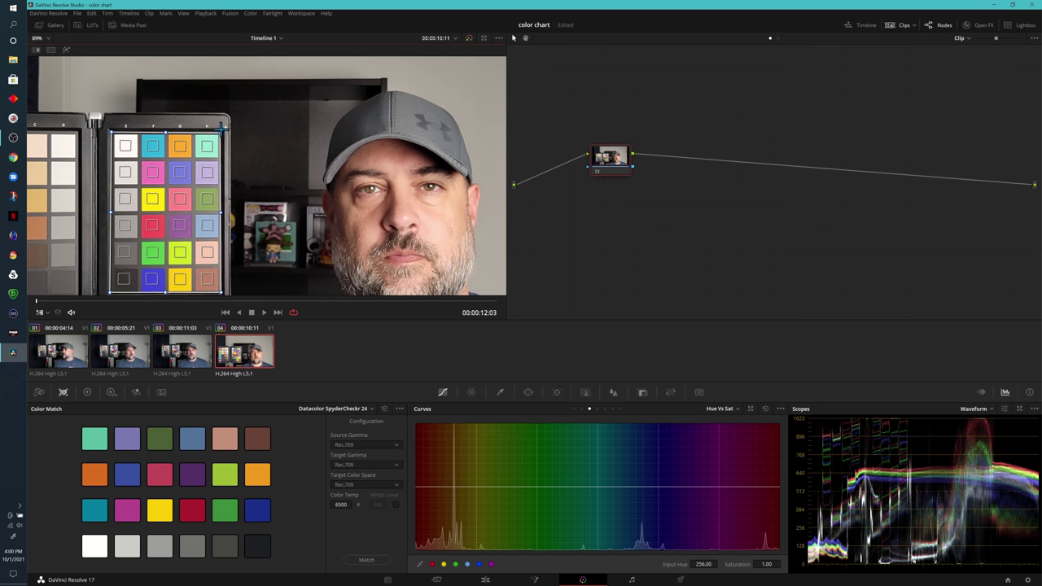
pyautogui.scroll(-2, 273, 183)
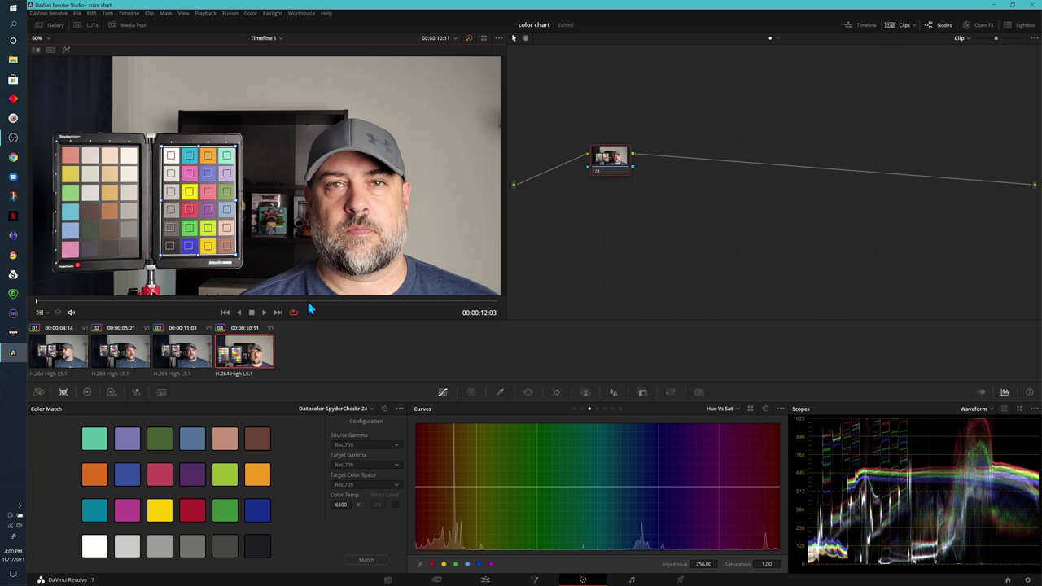
# Step: Match clip 04 to the SpyderCheckr 24 chart and set the viewer overlay to Off
pyautogui.click(366, 560)
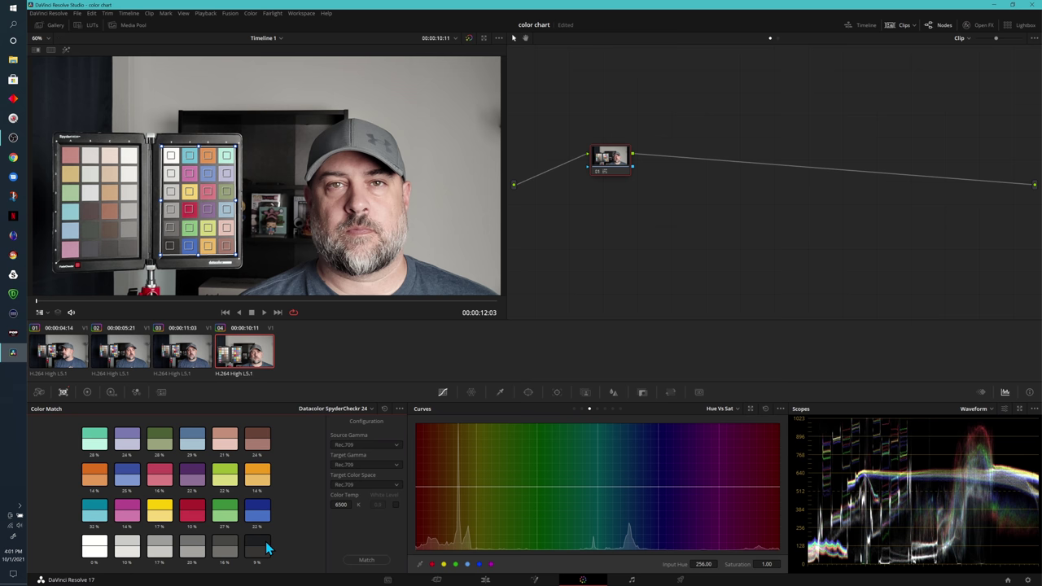
pyautogui.scroll(-2, 114, 288)
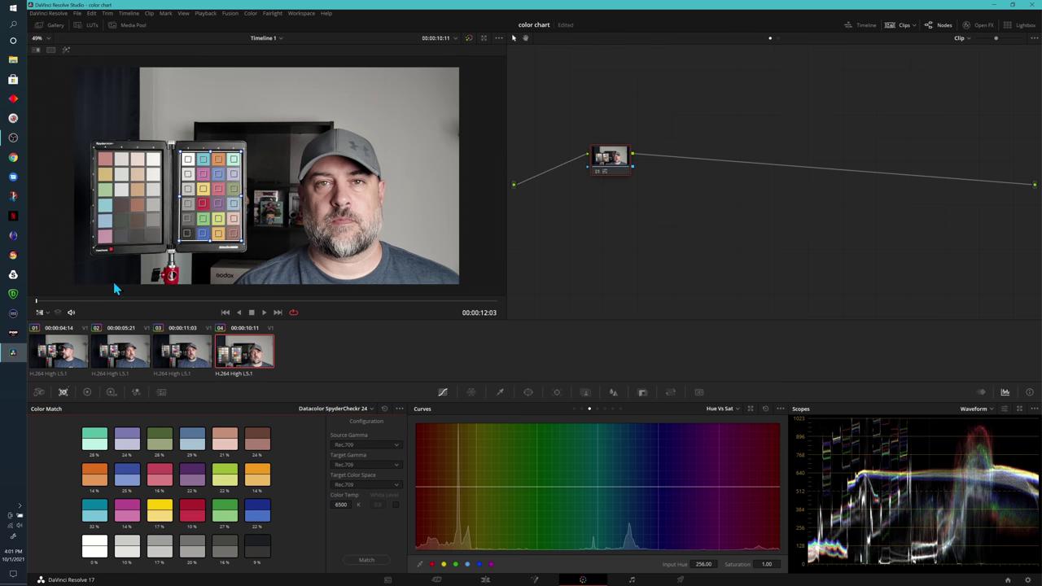
pyautogui.click(38, 310)
pyautogui.click(54, 325)
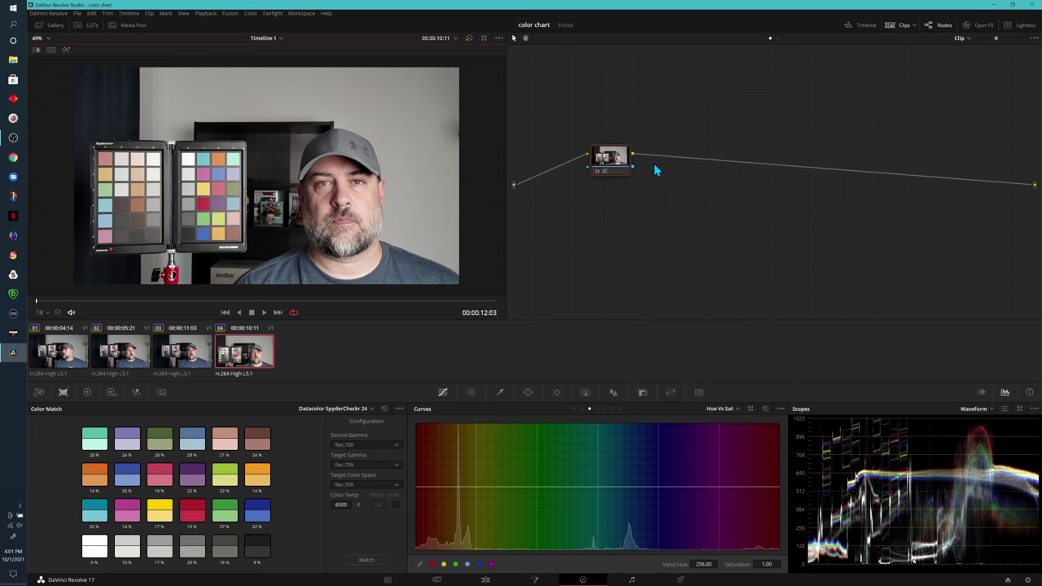
pyautogui.moveTo(614, 165); pyautogui.dragTo(609, 165)
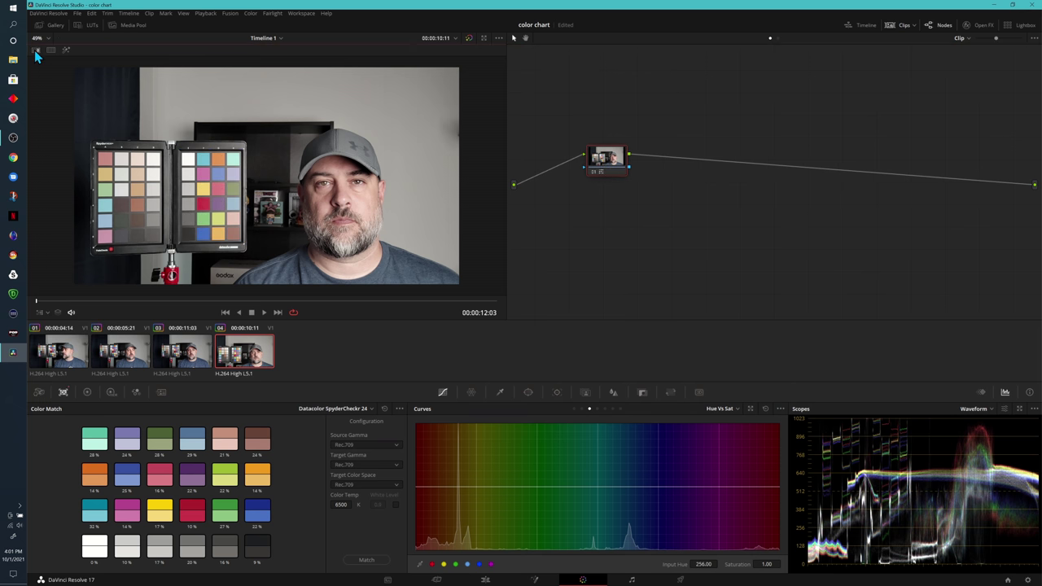
# Step: Wipe between clip 04 and the reference image to compare the match
pyautogui.click(34, 49)
pyautogui.moveTo(193, 179); pyautogui.dragTo(323, 207)
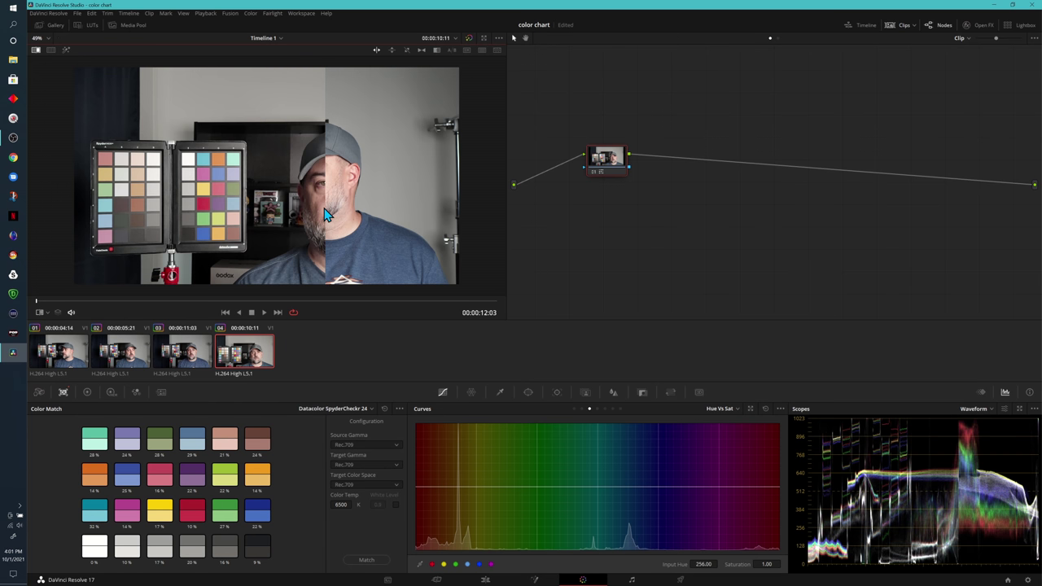
pyautogui.click(406, 49)
pyautogui.moveTo(389, 189); pyautogui.dragTo(384, 207)
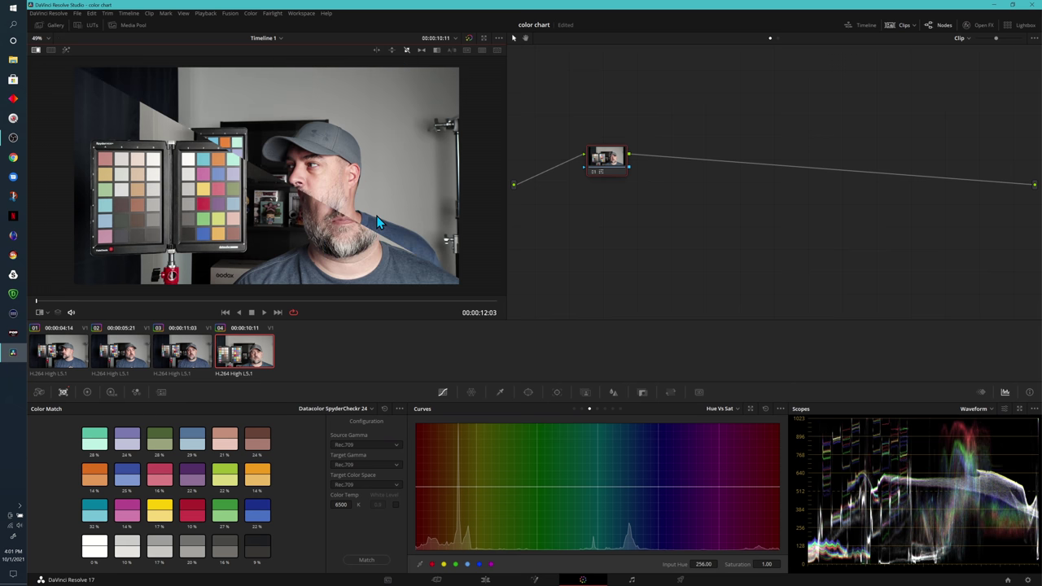
pyautogui.moveTo(376, 221); pyautogui.dragTo(371, 228)
# Step: Switch the scope display to the vectorscope
pyautogui.click(976, 409)
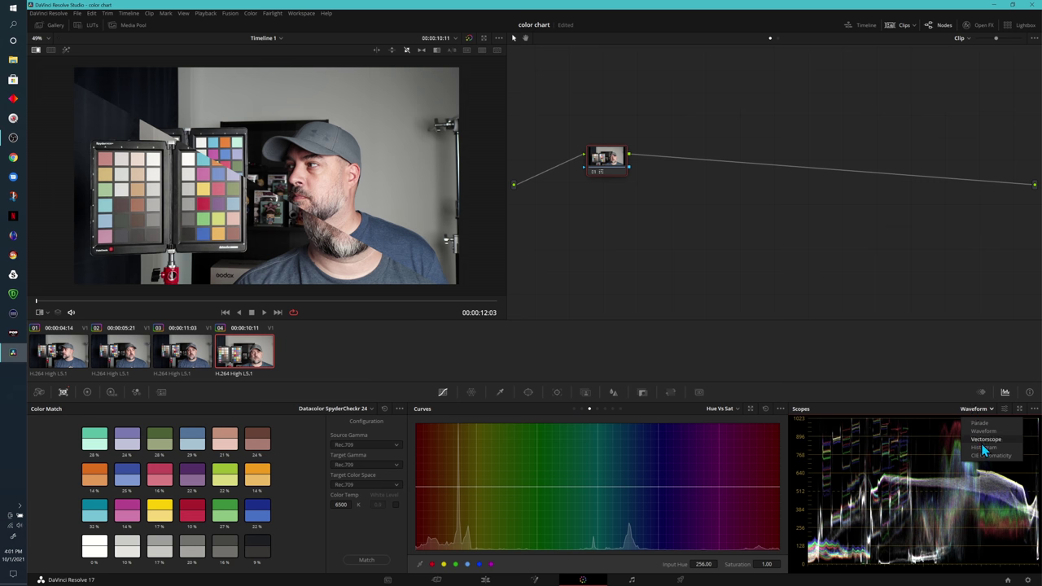
pyautogui.click(985, 439)
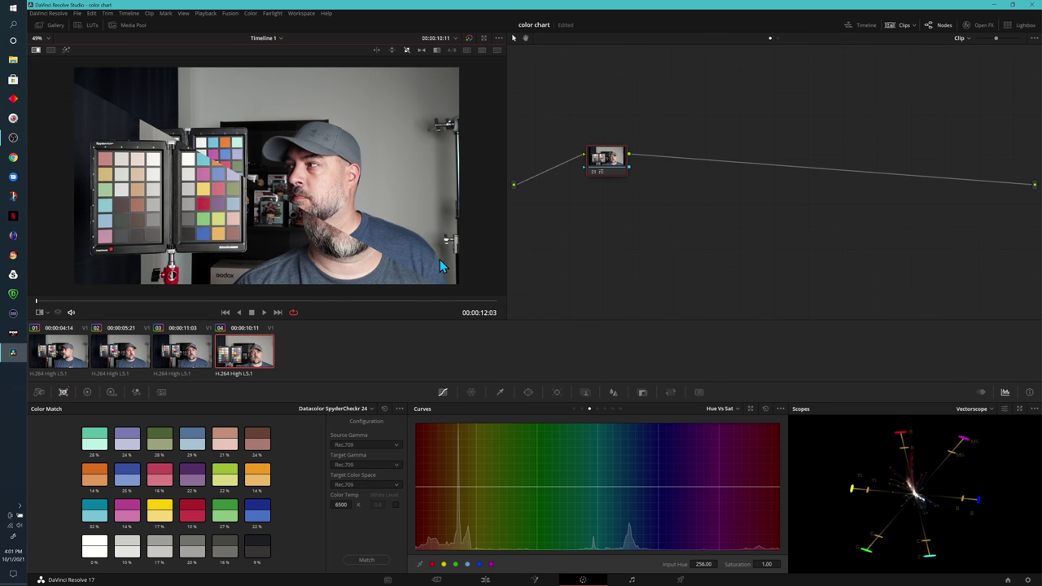
pyautogui.moveTo(607, 163); pyautogui.dragTo(599, 167)
# Step: Add a serial node after the colour-match node
pyautogui.rightClick(599, 168)
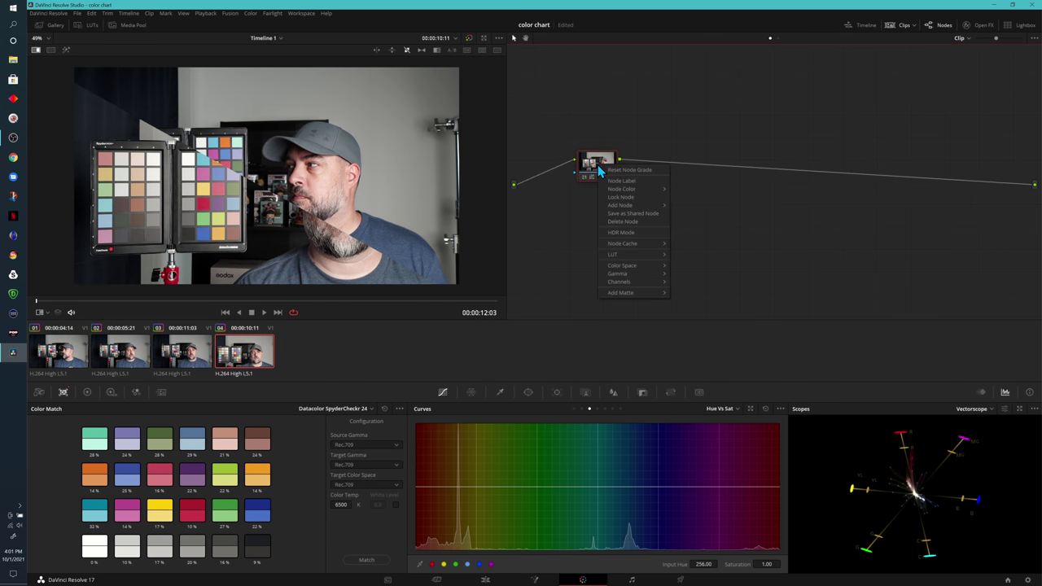
pyautogui.moveTo(639, 206)
pyautogui.click(690, 210)
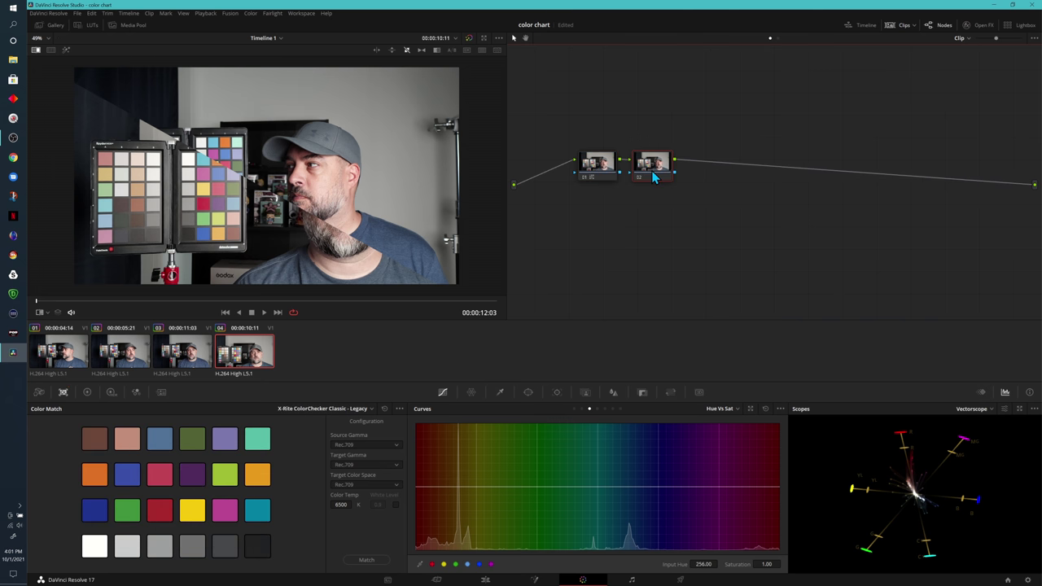
pyautogui.moveTo(652, 173); pyautogui.dragTo(654, 173)
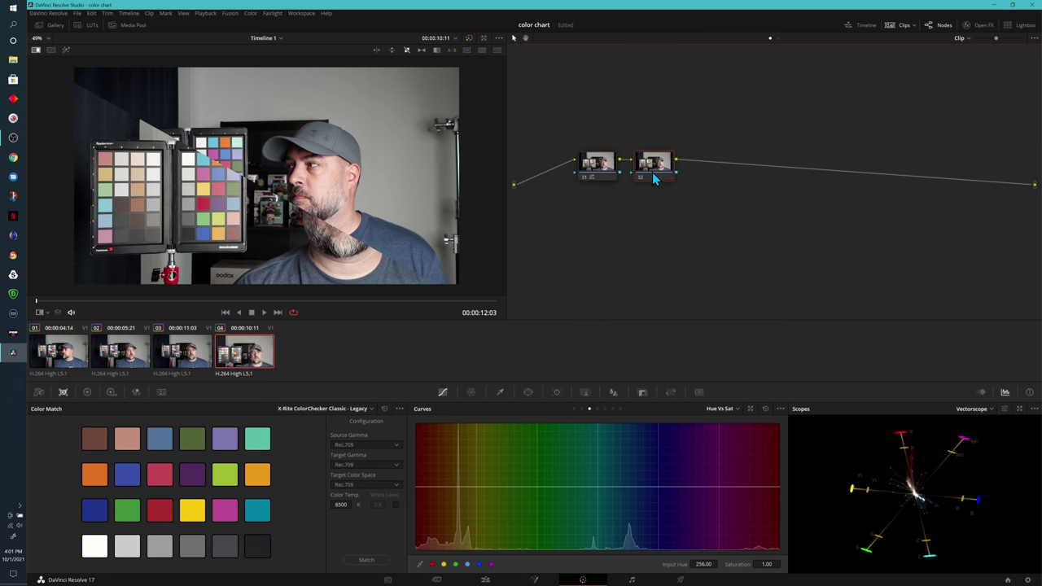
# Step: Raise node 02's HDR Global saturation to 1.10 and move the comparison split to the neck
pyautogui.click(111, 392)
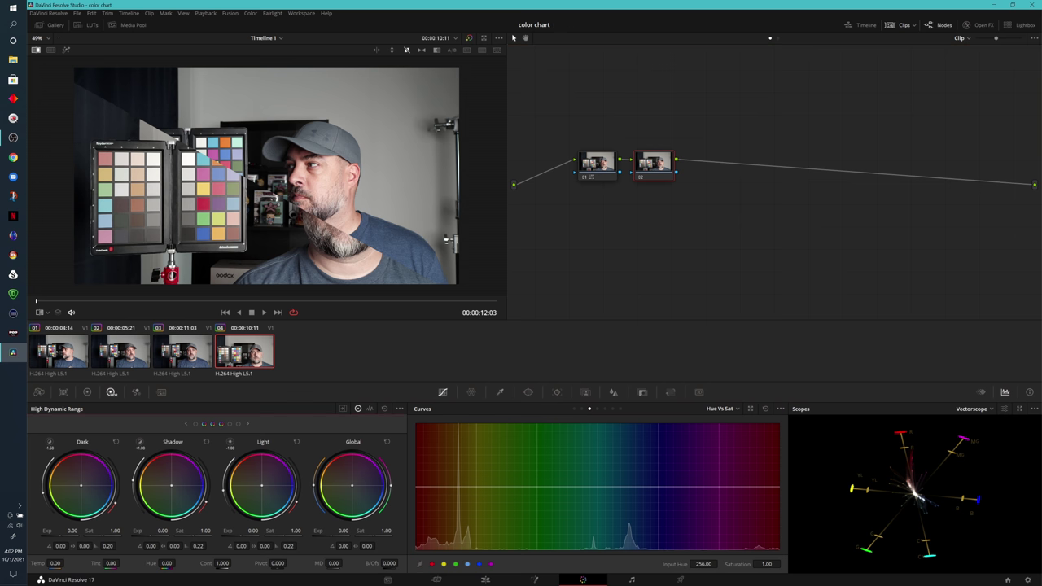
pyautogui.moveTo(386, 531); pyautogui.dragTo(402, 236)
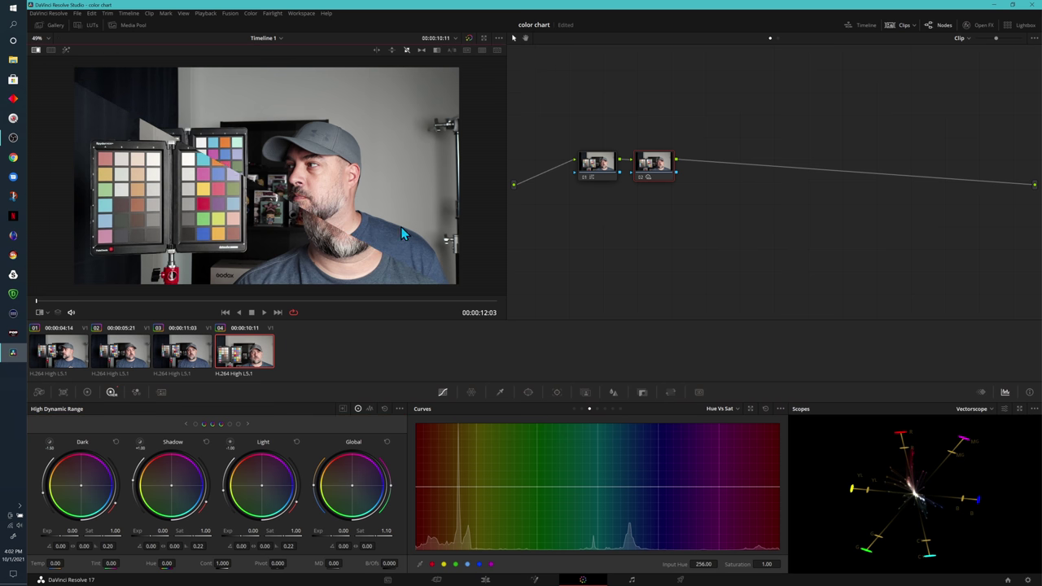
pyautogui.moveTo(304, 219)
pyautogui.mouseDown()
pyautogui.moveTo(299, 226)
pyautogui.moveTo(308, 222)
pyautogui.mouseUp()
pyautogui.moveTo(664, 169); pyautogui.dragTo(669, 167)
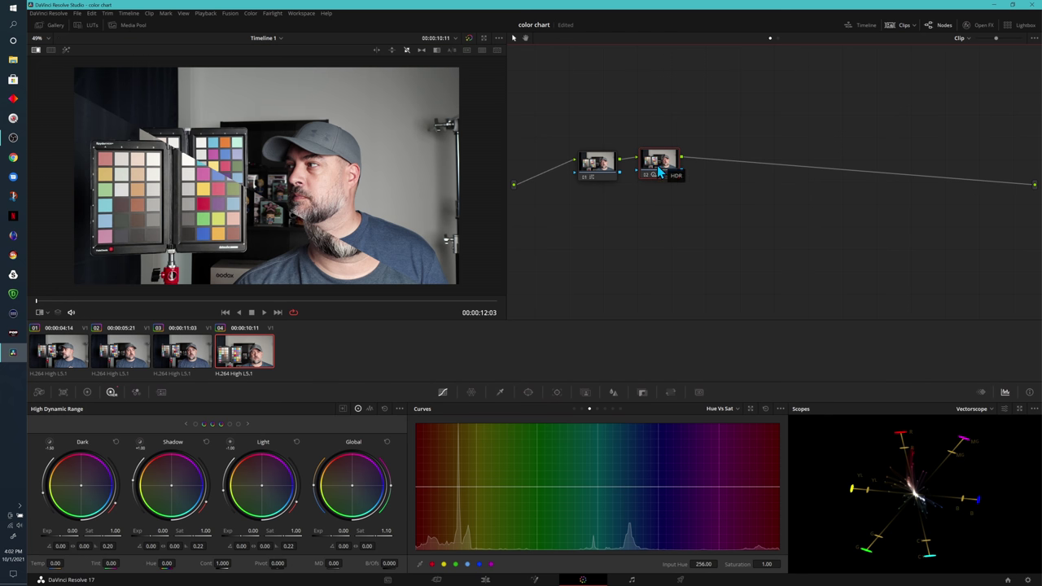
pyautogui.rightClick(668, 167)
# Step: Add serial node 03 after node 02
pyautogui.moveTo(700, 205)
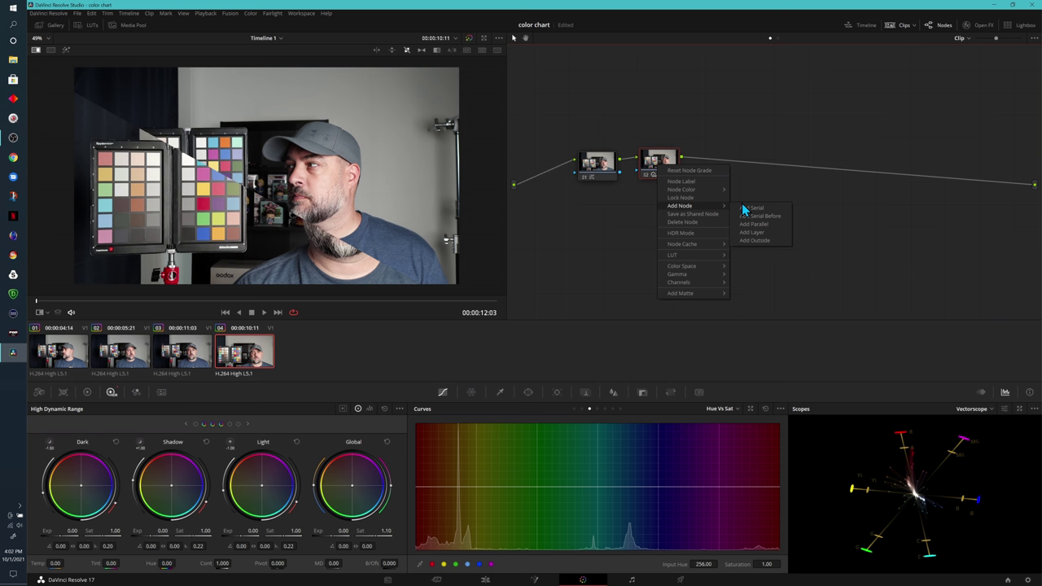
pyautogui.click(738, 198)
pyautogui.rightClick(672, 168)
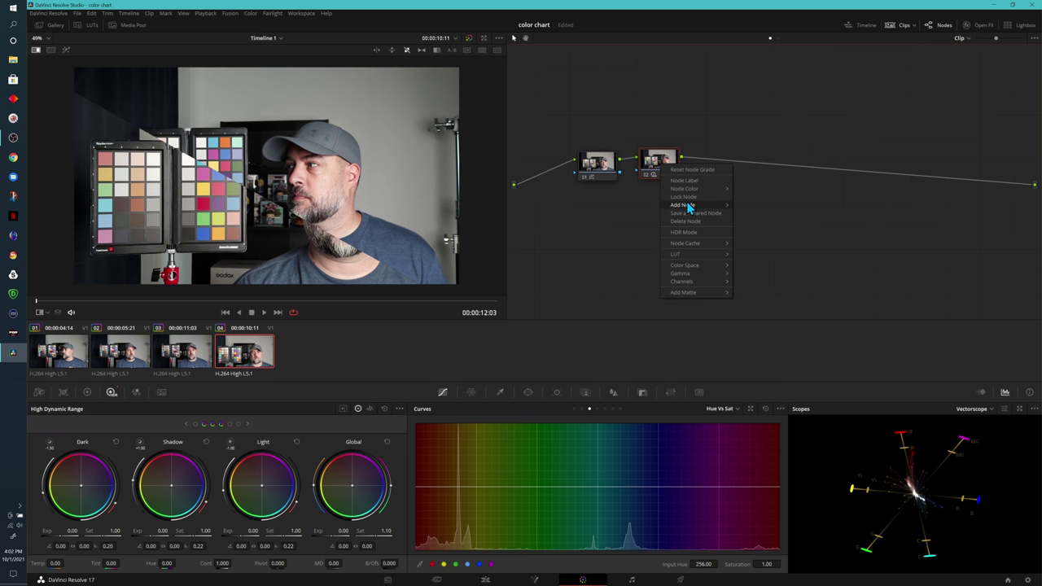
pyautogui.moveTo(692, 204)
pyautogui.click(753, 206)
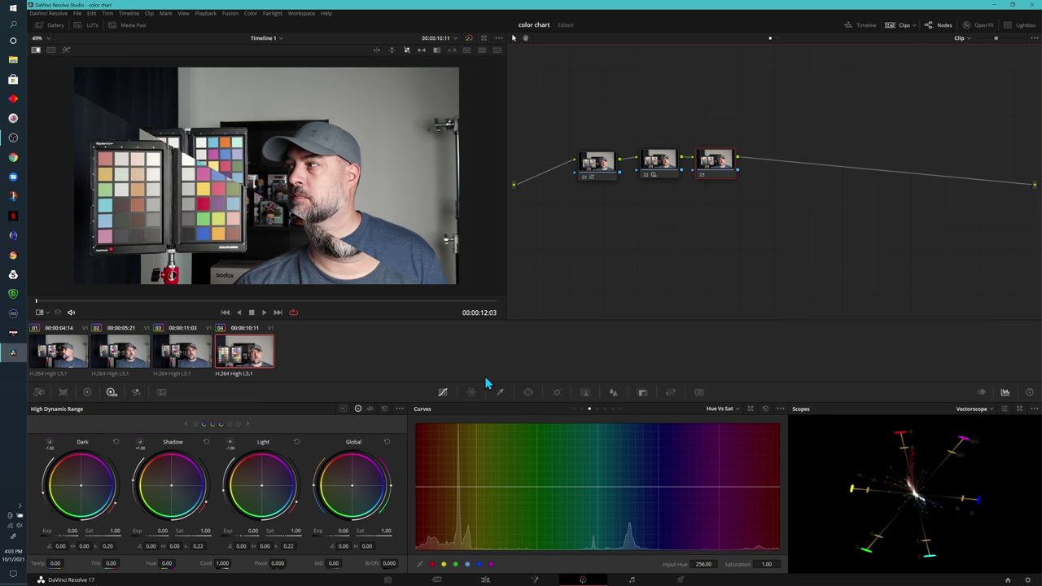
# Step: In Hue vs Lum curves, dip the blue hues' luminance to 0.87 at hue 144.18
pyautogui.click(720, 409)
pyautogui.click(746, 449)
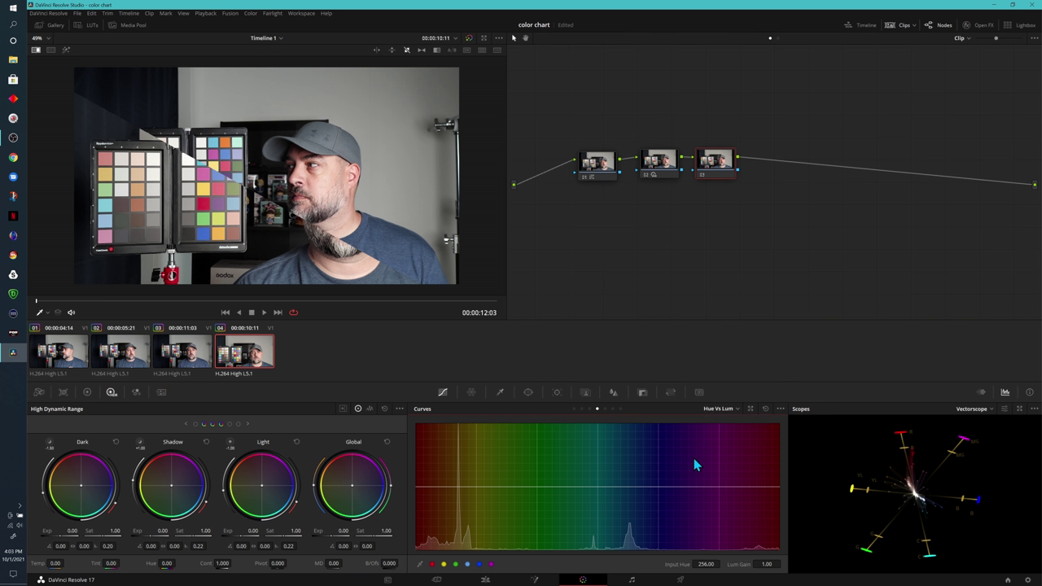
pyautogui.click(479, 566)
pyautogui.moveTo(658, 486)
pyautogui.mouseDown()
pyautogui.moveTo(660, 506)
pyautogui.moveTo(662, 482)
pyautogui.mouseUp()
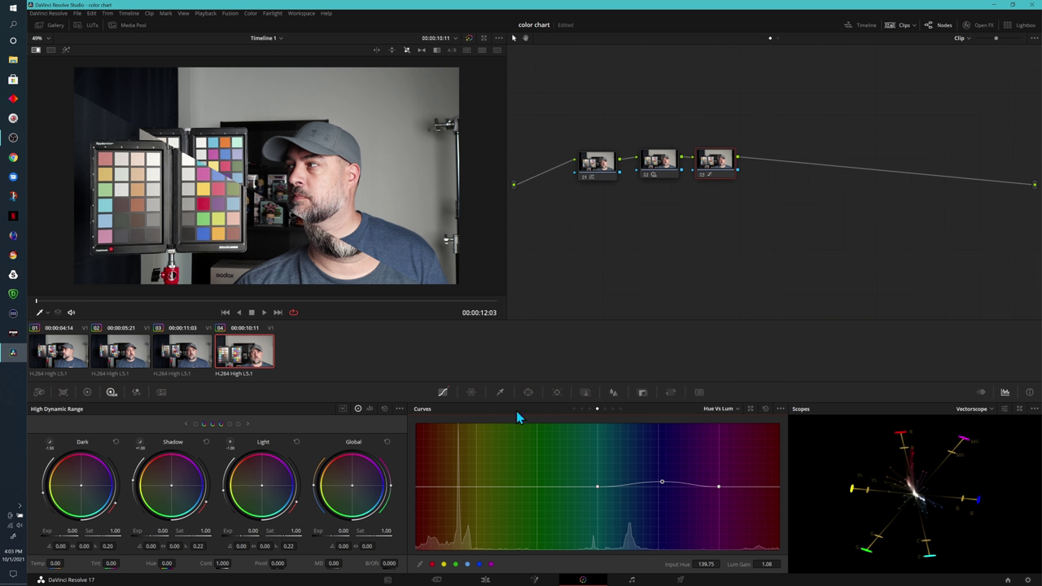
pyautogui.moveTo(259, 183); pyautogui.dragTo(289, 154)
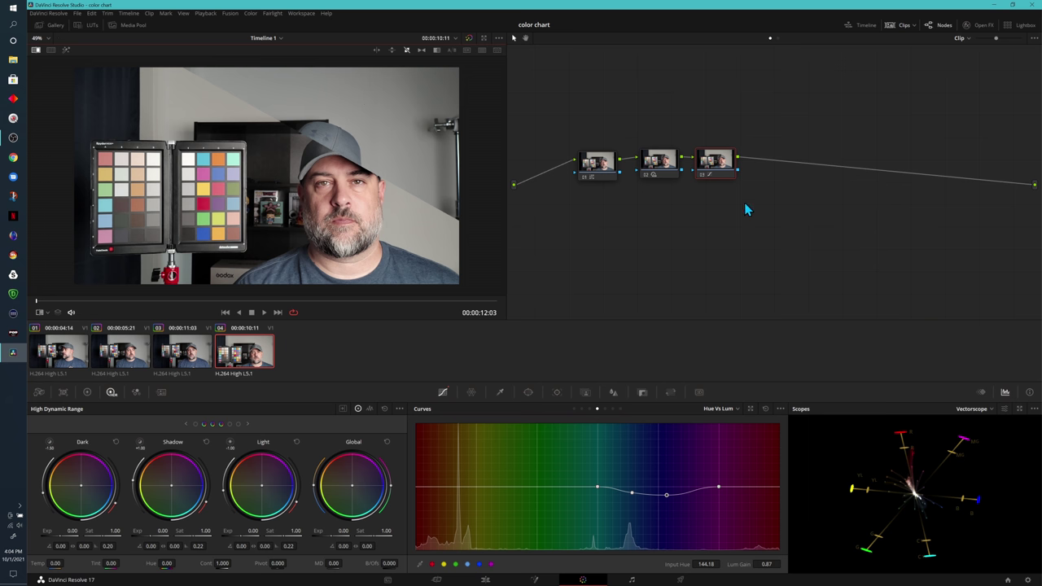
# Step: Add serial node 04 and lower its Primaries gamma to -0.03
pyautogui.rightClick(724, 167)
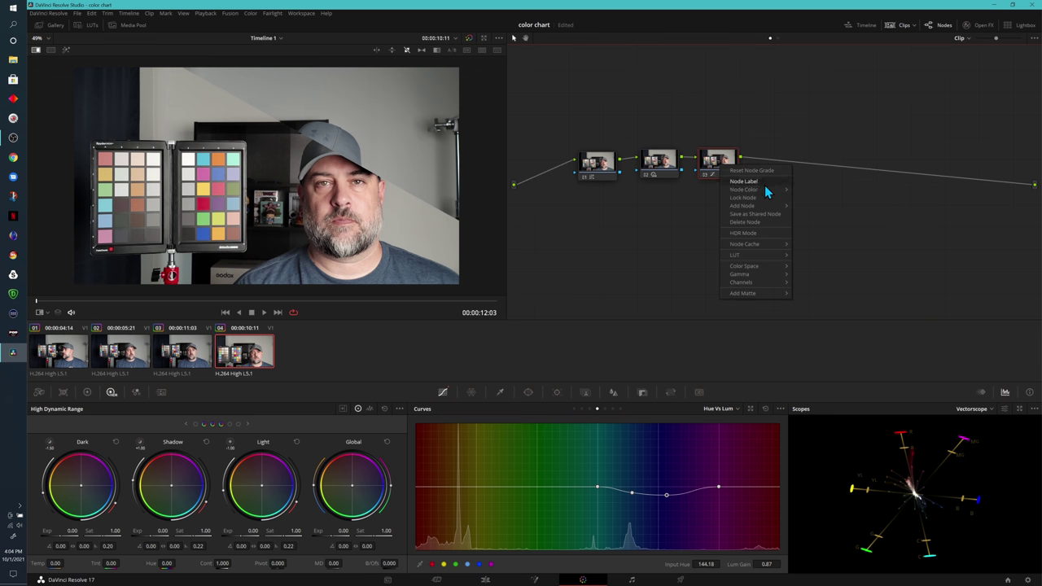
pyautogui.moveTo(773, 206)
pyautogui.click(812, 209)
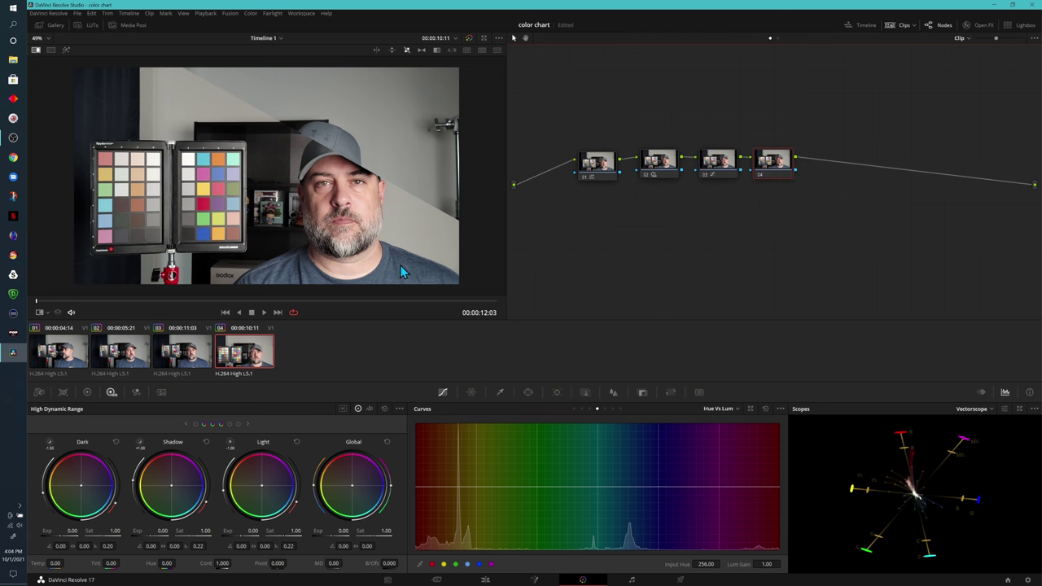
pyautogui.click(87, 392)
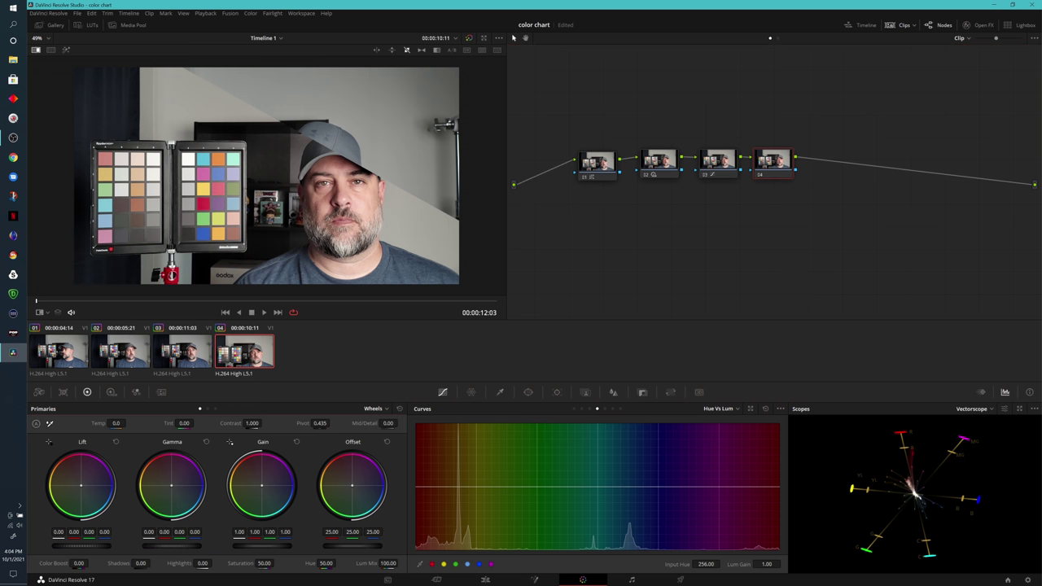
pyautogui.moveTo(171, 546); pyautogui.dragTo(170, 545)
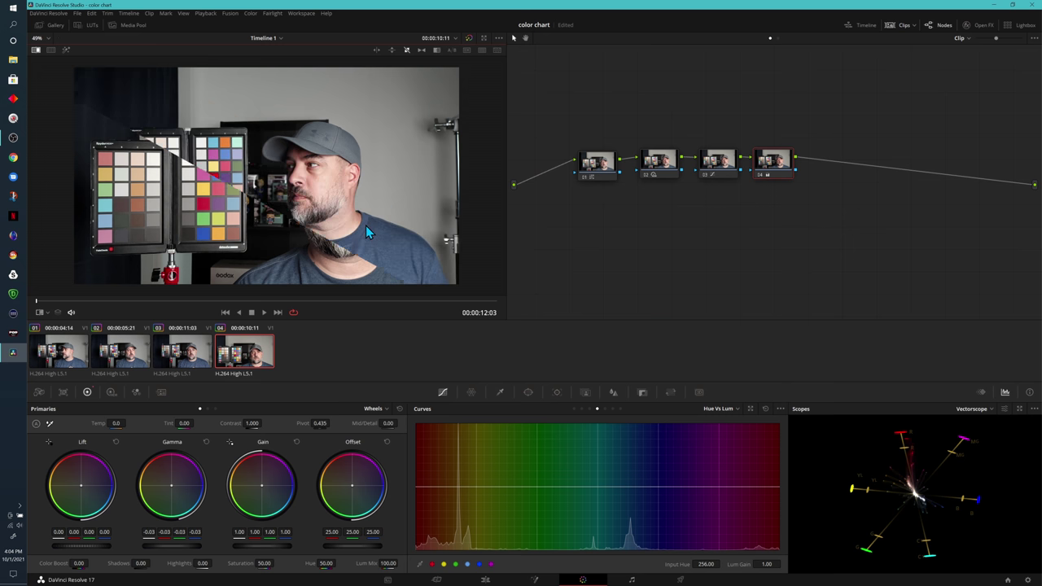
# Step: Show the waveform in a large floating scopes window and clear the comparison split
pyautogui.click(975, 409)
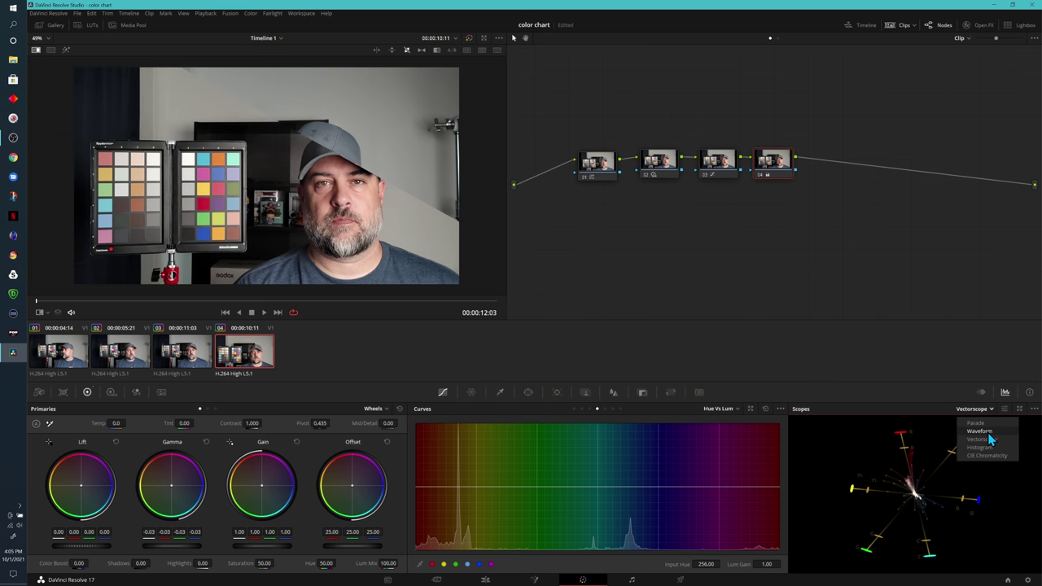
pyautogui.click(987, 431)
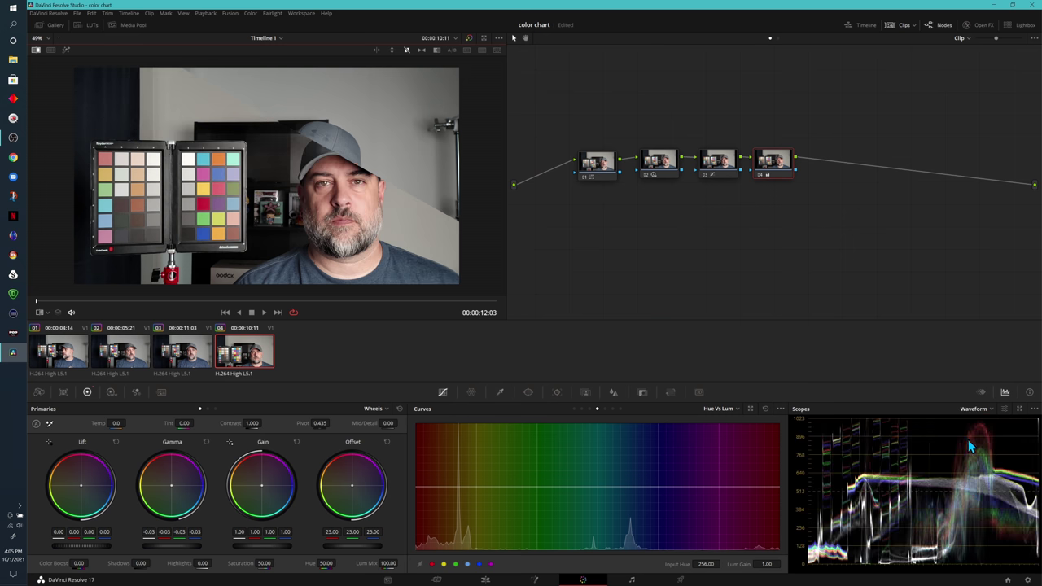
pyautogui.click(1018, 410)
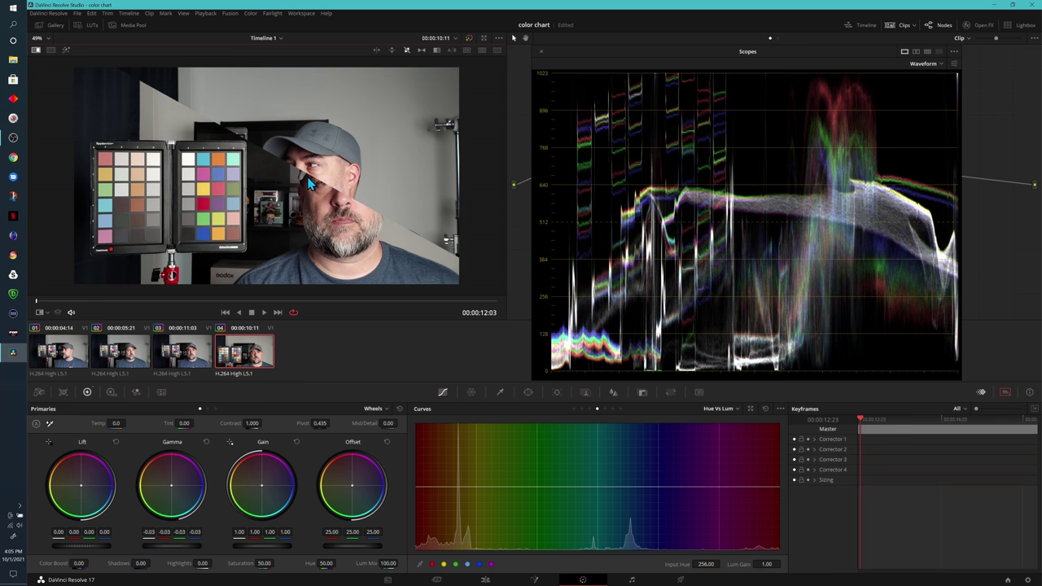
pyautogui.moveTo(307, 177); pyautogui.dragTo(353, 135)
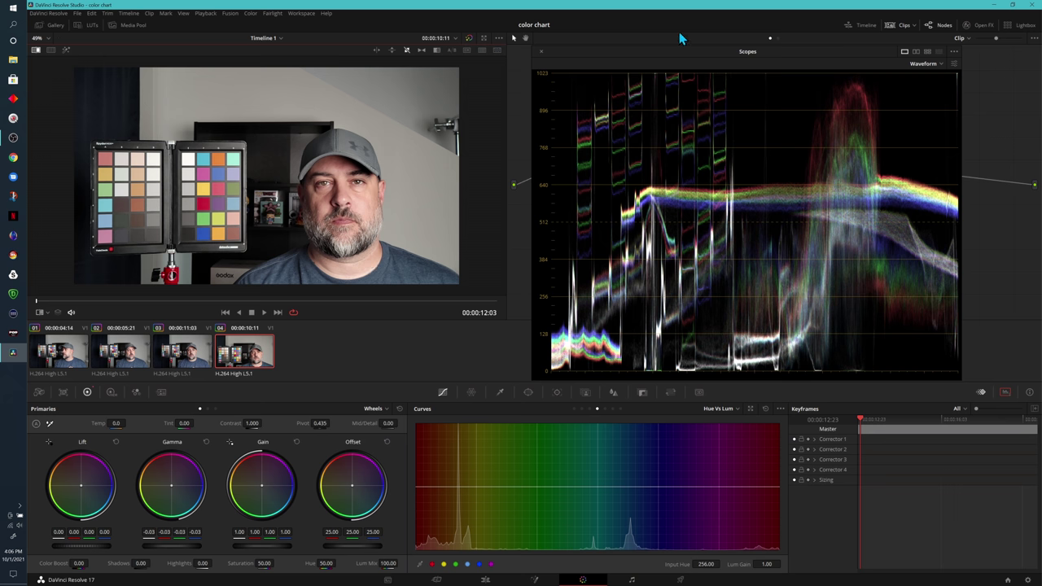
# Step: Shift node 04's Color Warper centre point slightly right and pick another viewer overlay
pyautogui.click(472, 392)
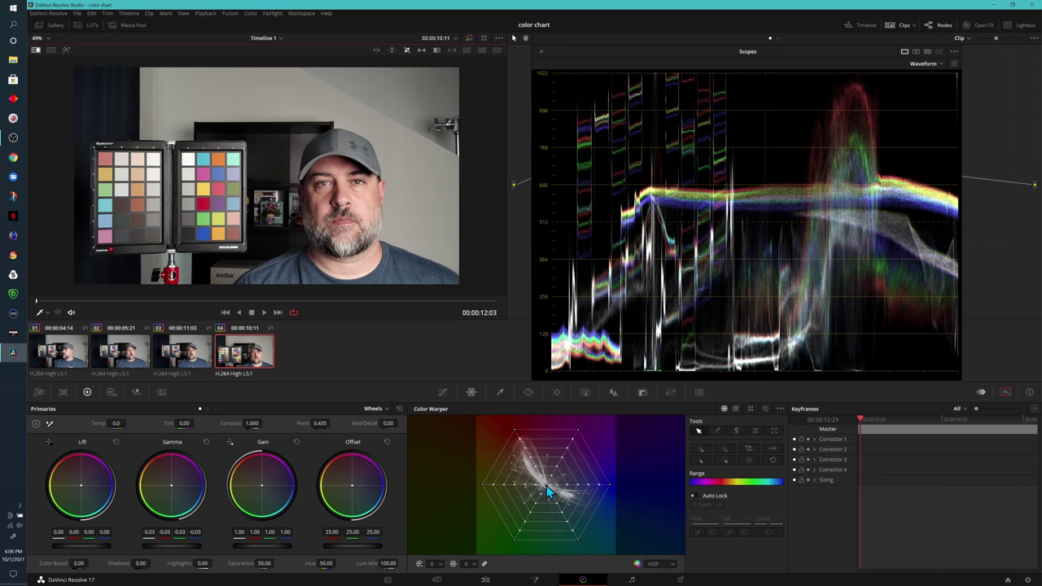
pyautogui.moveTo(546, 484); pyautogui.dragTo(551, 484)
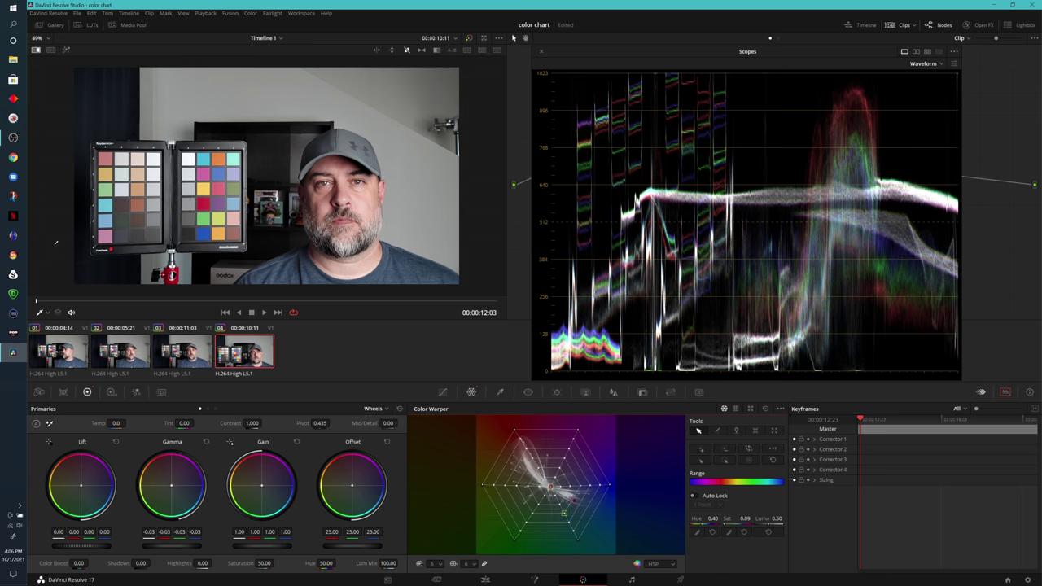
pyautogui.click(43, 312)
pyautogui.click(61, 360)
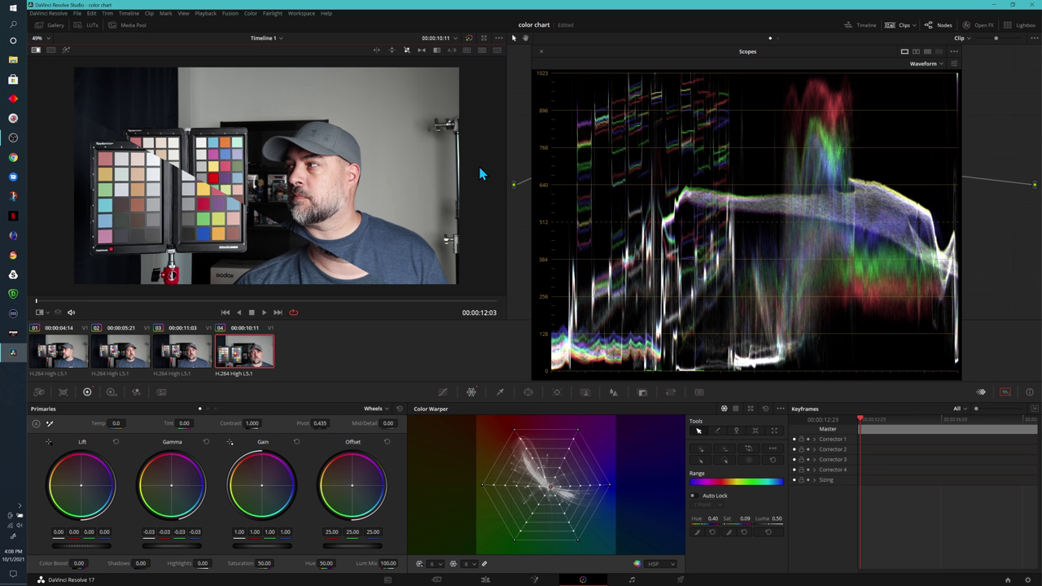
# Step: Save the 'color chart' project with Ctrl+S
pyautogui.hotkey('ctrl', 's')
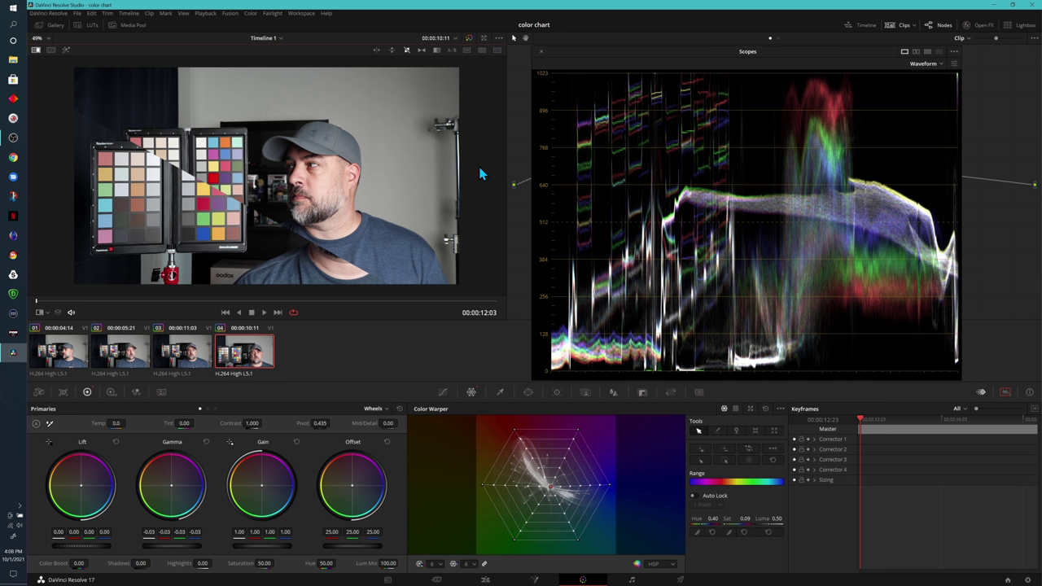